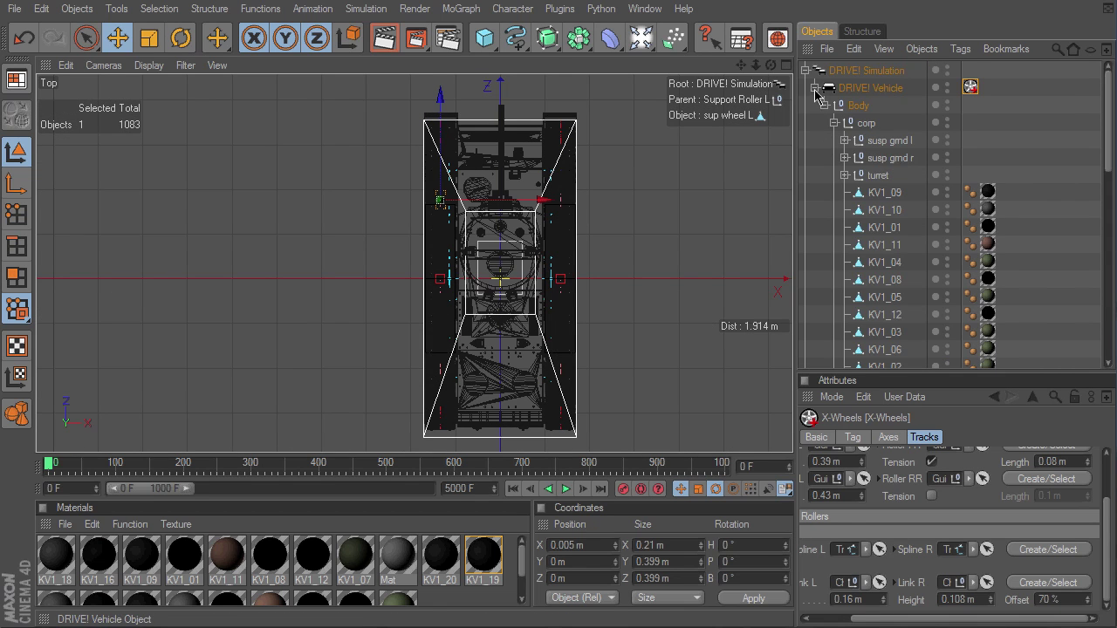
- Collapse the DRIVE! Vehicle hierarchy and hide the vehicle in the viewport
{"action": "left_click", "coordinate": [814, 88]}
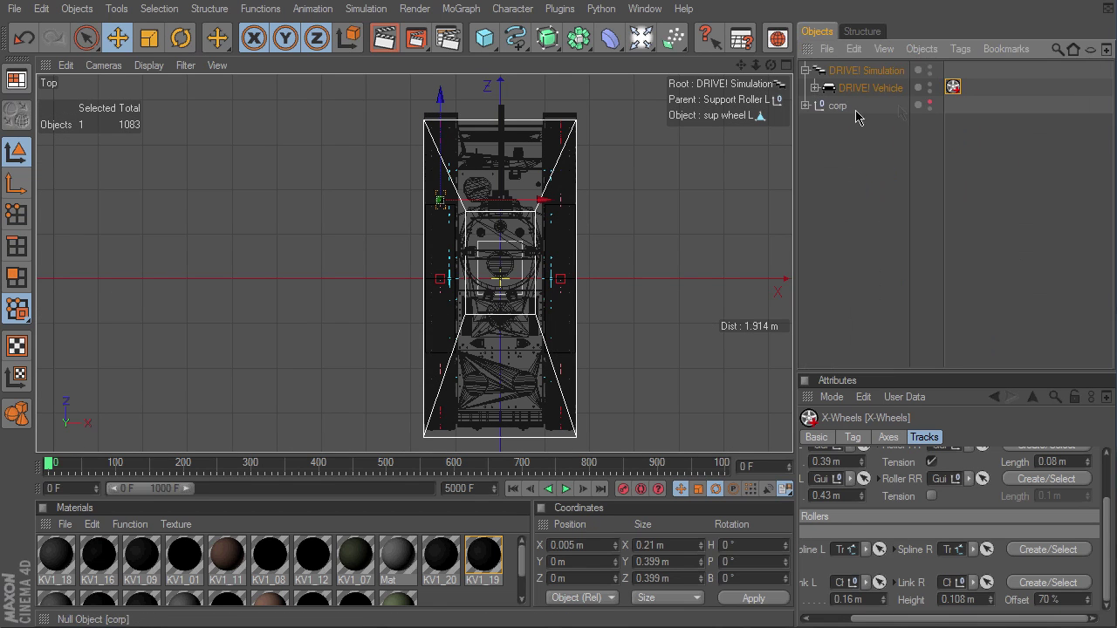
{"action": "left_click", "coordinate": [930, 89], "text": "alt"}
{"action": "left_click", "coordinate": [930, 88], "text": "alt"}
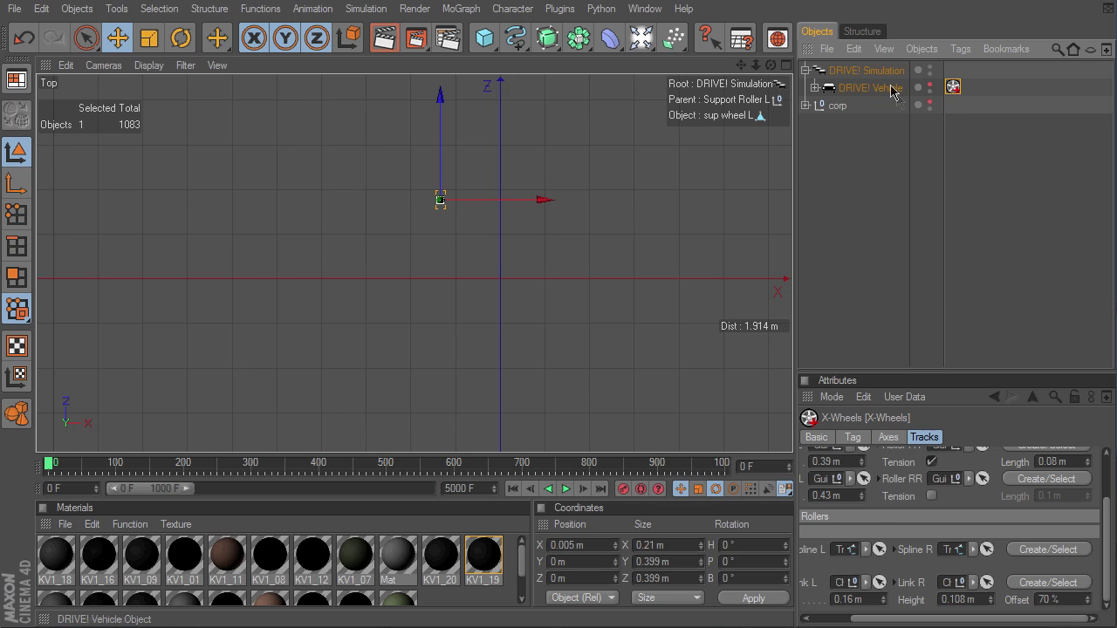
- Create a route object group for DRIVE! Vehicle in its driving control settings
{"action": "left_click", "coordinate": [892, 88]}
{"action": "left_click", "coordinate": [1027, 452]}
{"action": "left_click", "coordinate": [1072, 521]}
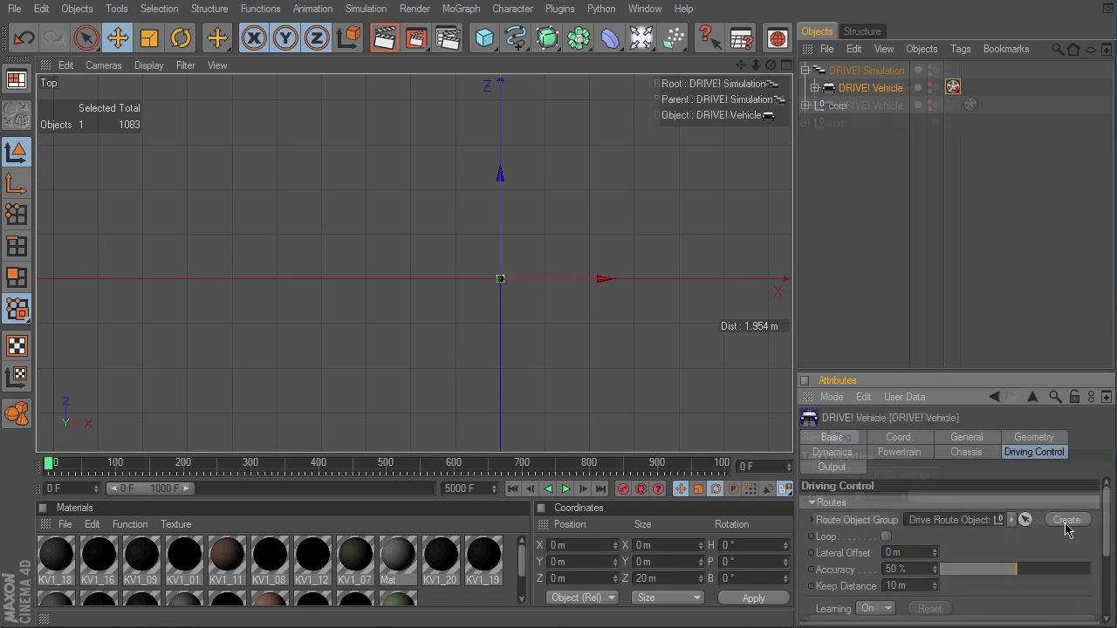
- Add a point to the Drive Route spline at about X -10 m, Z 20 m, and select the corner point
{"action": "left_click_drag", "start_coordinate": [741, 64], "coordinate": [740, 618]}
{"action": "left_click_drag", "start_coordinate": [796, 460], "coordinate": [794, 461]}
{"action": "left_click", "coordinate": [16, 214]}
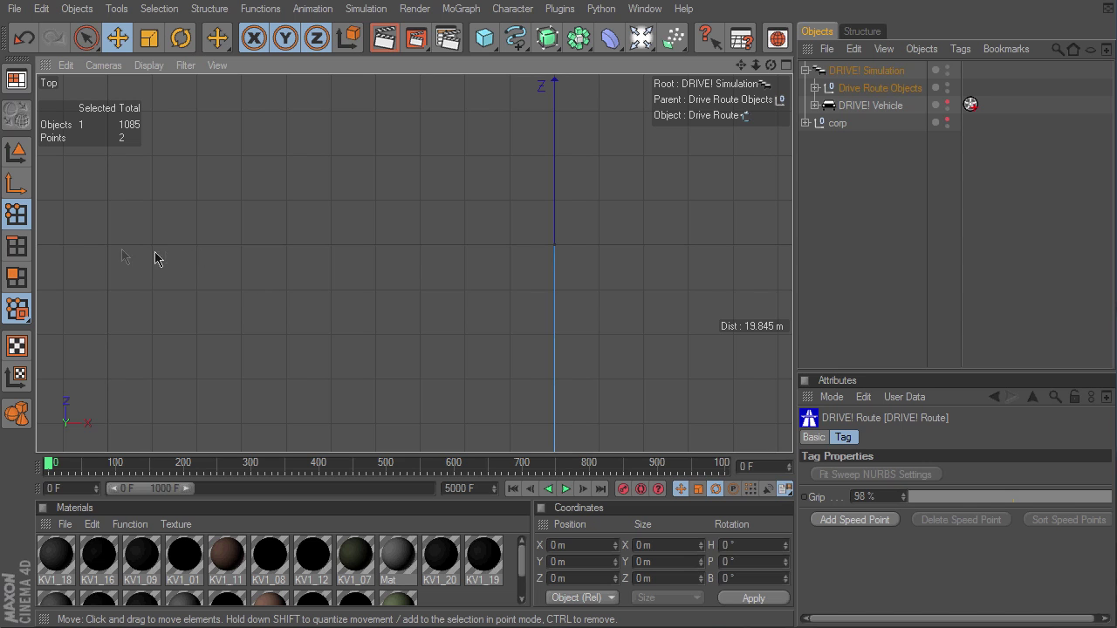
{"action": "left_click", "coordinate": [110, 247], "text": "ctrl"}
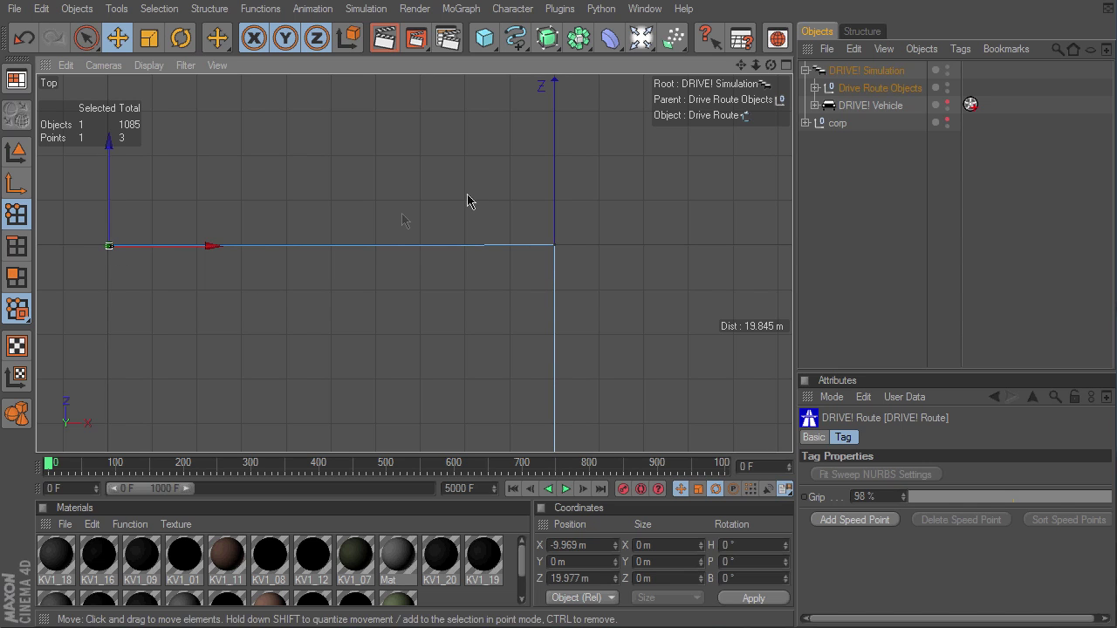
{"action": "left_click", "coordinate": [554, 248]}
- In the perspective view, make DRIVE! Vehicle visible again and add a speed point to the drive route, expanding the speed point list
{"action": "key", "text": "F1"}
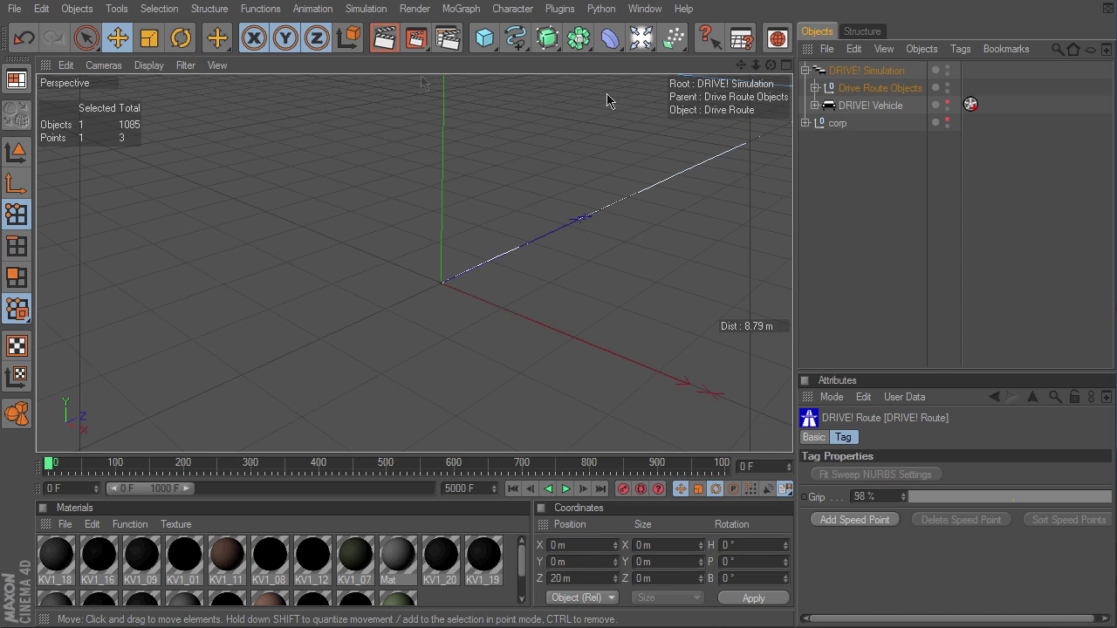
{"action": "left_click_drag", "start_coordinate": [794, 453], "coordinate": [794, 453]}
{"action": "scroll", "coordinate": [796, 458], "scroll_direction": "up", "scroll_amount": 3}
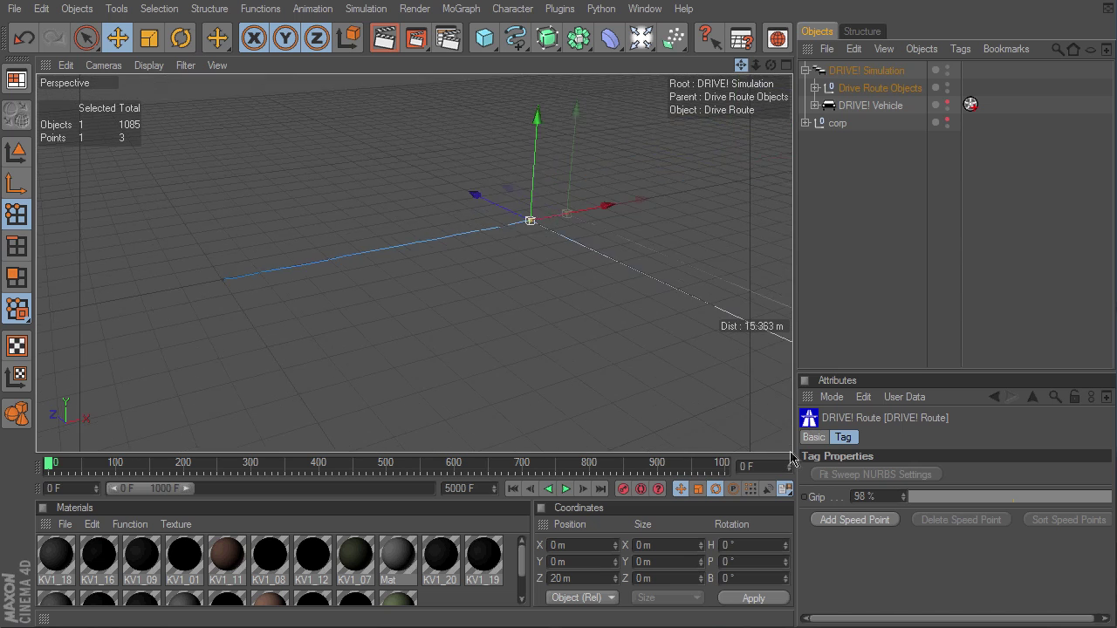
{"action": "left_click_drag", "start_coordinate": [793, 454], "coordinate": [794, 454]}
{"action": "left_click_drag", "start_coordinate": [746, 66], "coordinate": [569, 54]}
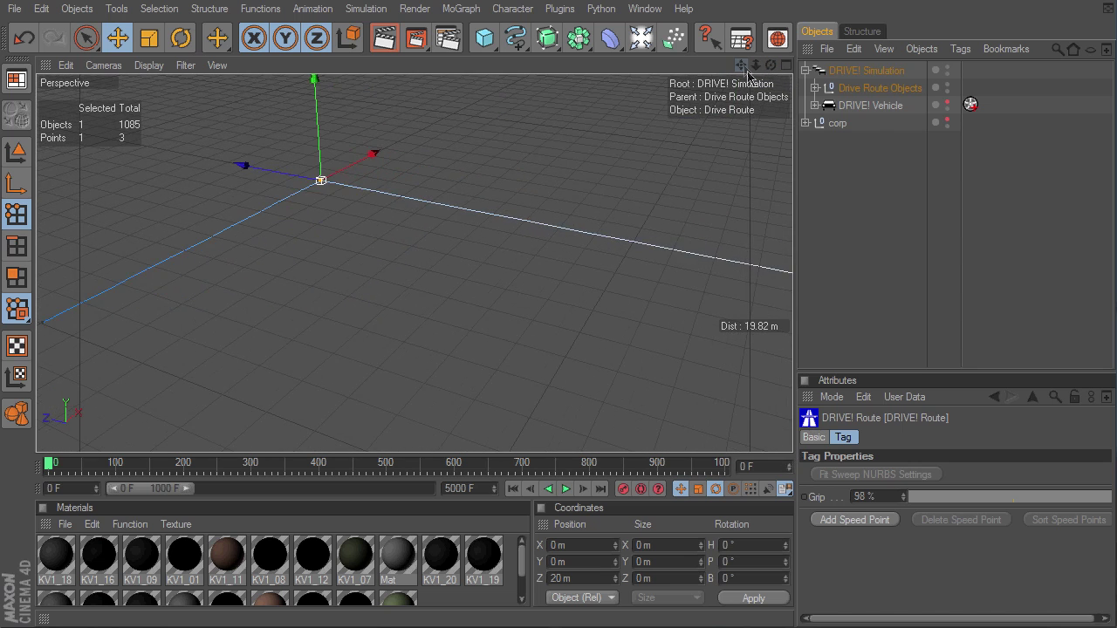
{"action": "left_click", "coordinate": [949, 103]}
{"action": "left_click_drag", "start_coordinate": [740, 67], "coordinate": [702, 85]}
{"action": "left_click", "coordinate": [834, 518]}
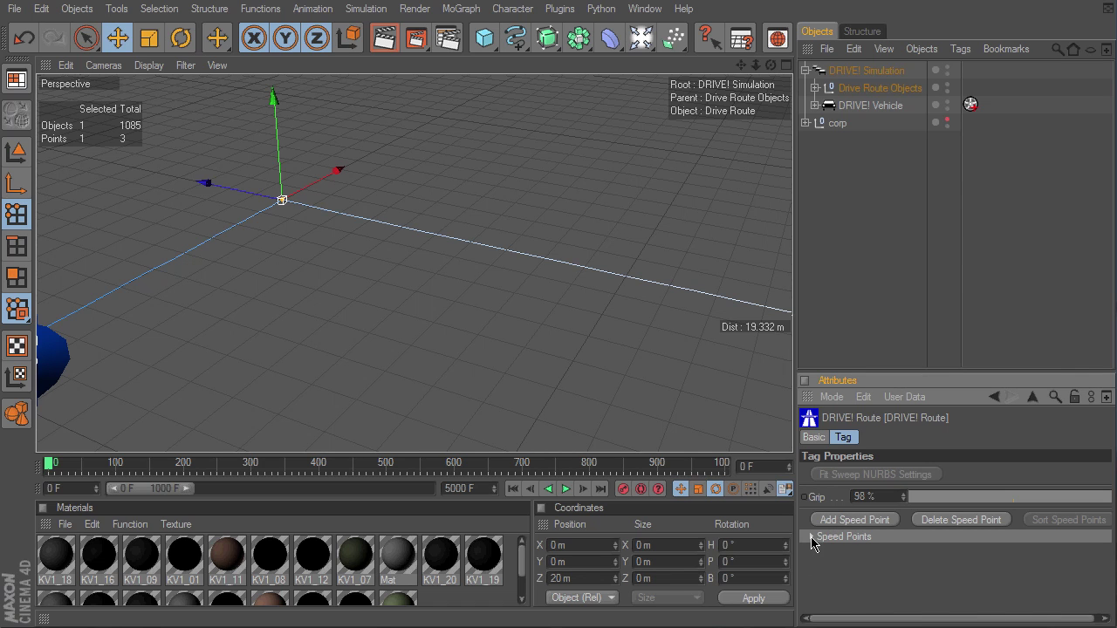
{"action": "left_click", "coordinate": [811, 537]}
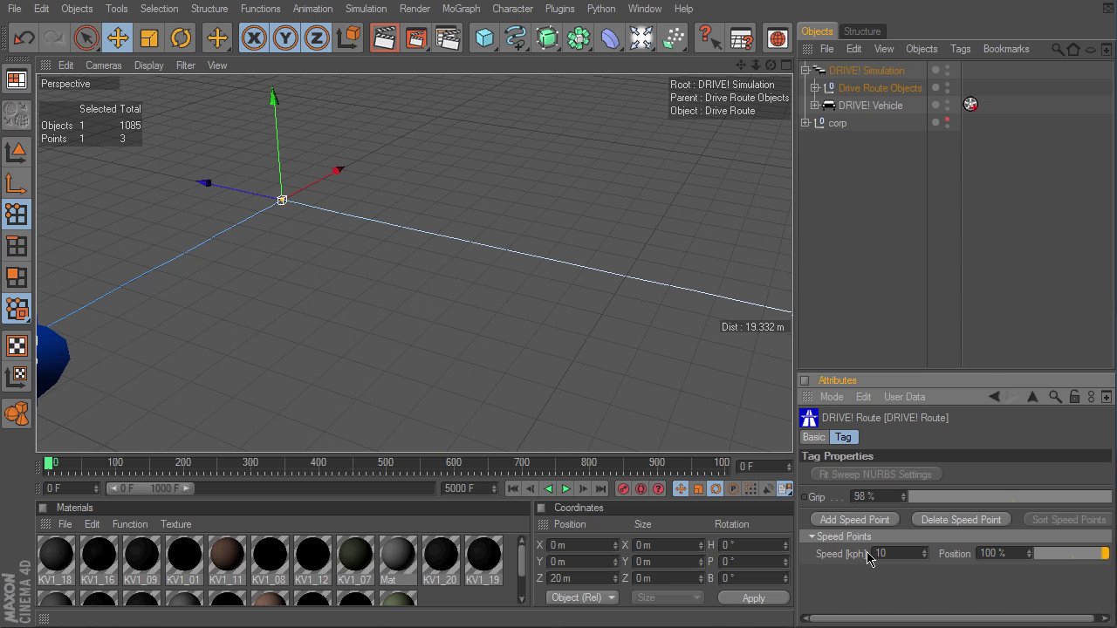
- Play the simulation to examine how the tank follows the route, and return to frame 0
{"action": "left_click", "coordinate": [566, 490]}
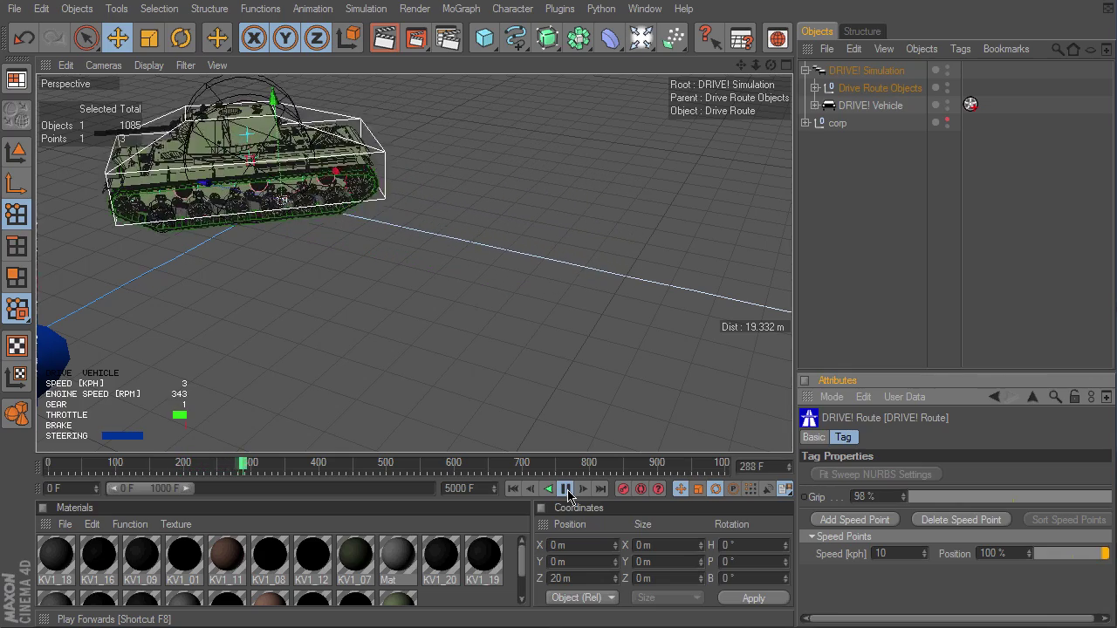
{"action": "left_click", "coordinate": [565, 489]}
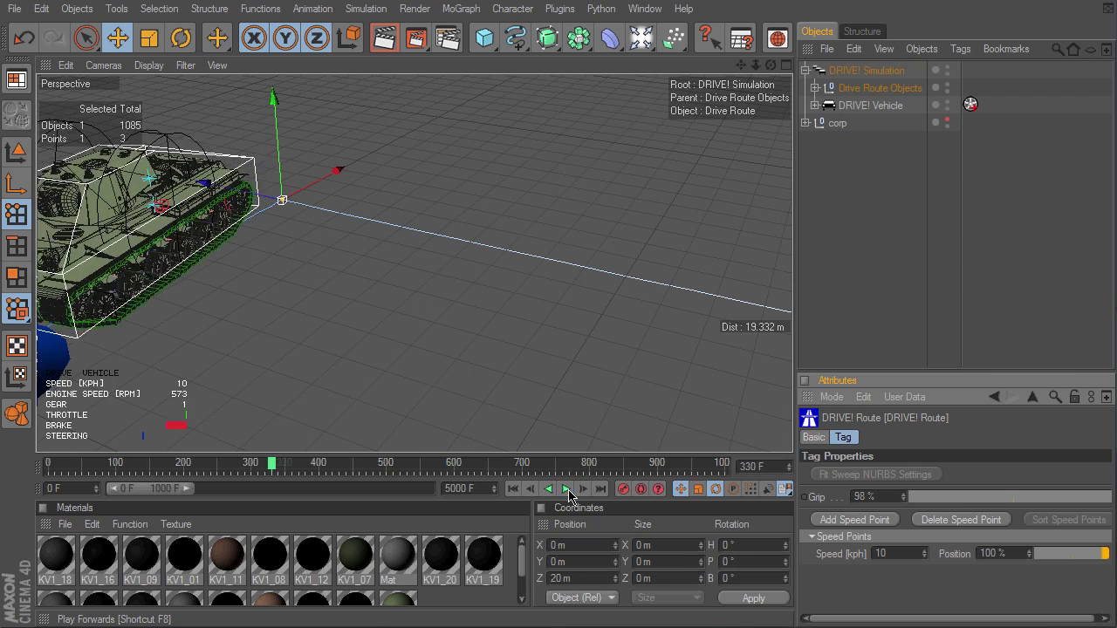
{"action": "left_click", "coordinate": [512, 488]}
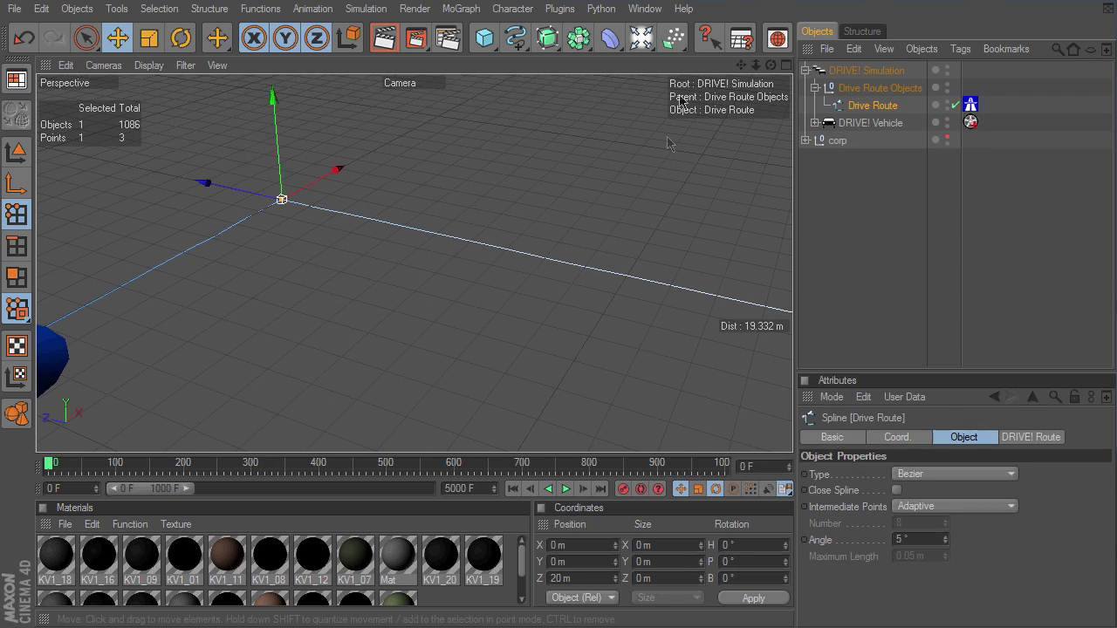
- Delete the sideways end point of the Drive Route spline using Rectangle Selection
{"action": "left_click_drag", "start_coordinate": [740, 65], "coordinate": [909, 132]}
{"action": "left_click_drag", "start_coordinate": [741, 64], "coordinate": [721, 51]}
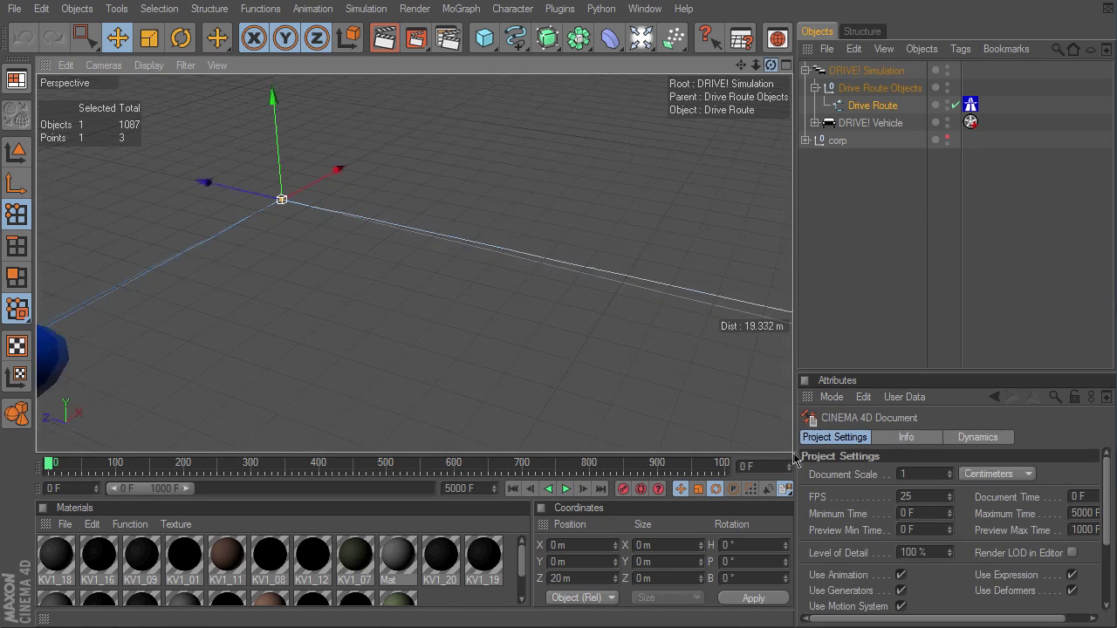
{"action": "mouse_move", "coordinate": [793, 457]}
{"action": "left_mouse_down", "text": "alt"}
{"action": "mouse_move", "coordinate": [812, 456]}
{"action": "mouse_move", "coordinate": [794, 453]}
{"action": "left_mouse_up", "text": "alt"}
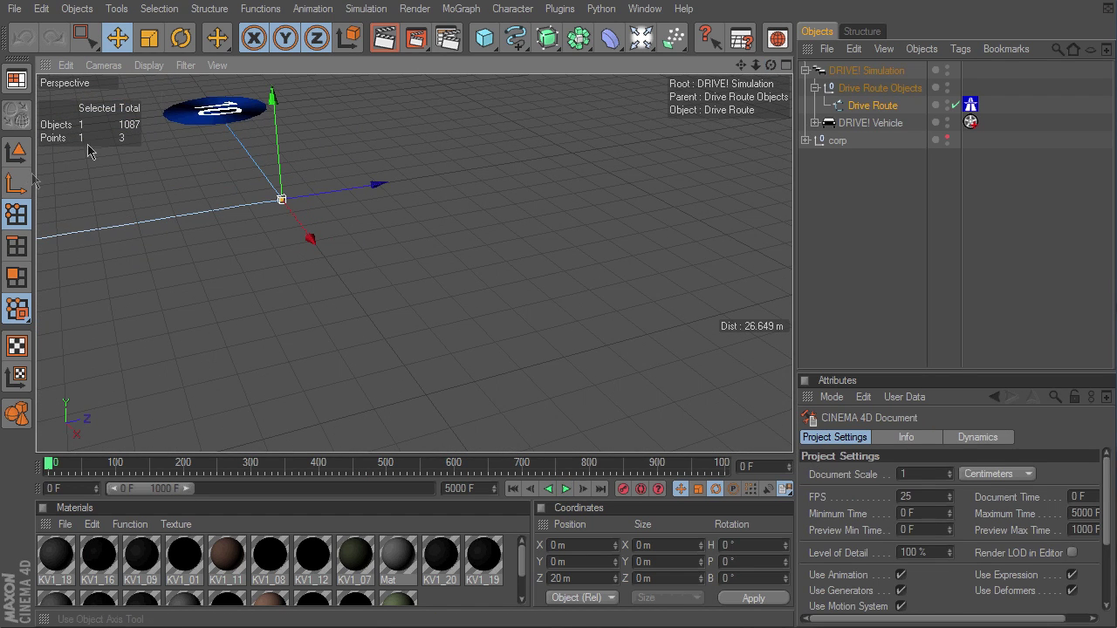
{"action": "left_click", "coordinate": [85, 37]}
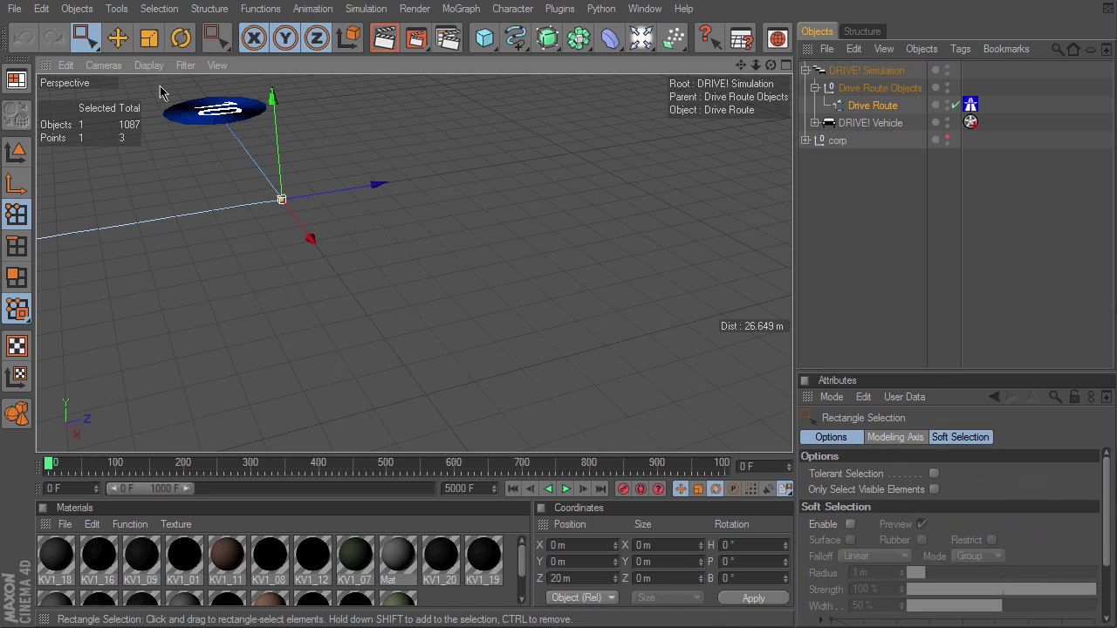
{"action": "left_click_drag", "start_coordinate": [159, 83], "coordinate": [291, 142]}
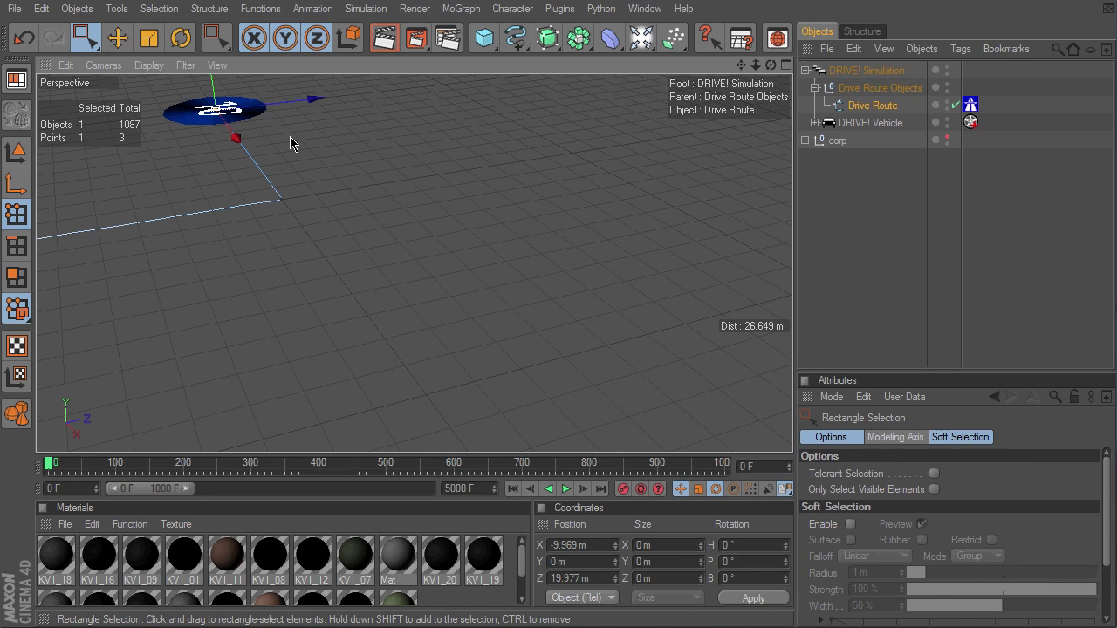
{"action": "key", "text": "Delete"}
- Move the route's end point along Z to about 46.9 m and return to model mode
{"action": "left_click_drag", "start_coordinate": [201, 150], "coordinate": [439, 304]}
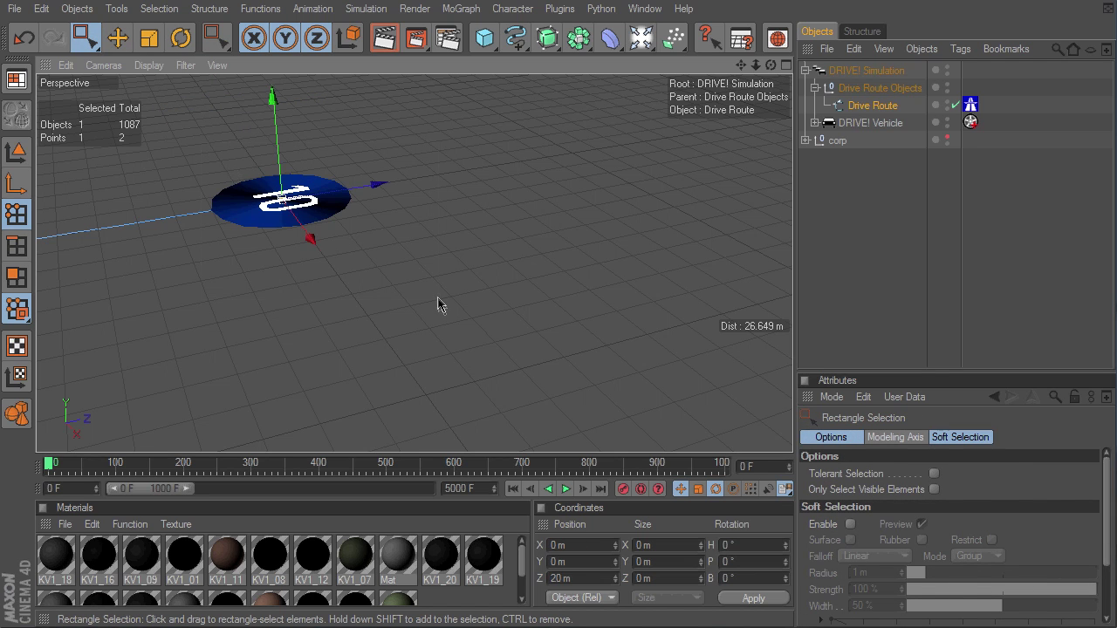
{"action": "left_click_drag", "start_coordinate": [376, 194], "coordinate": [796, 459]}
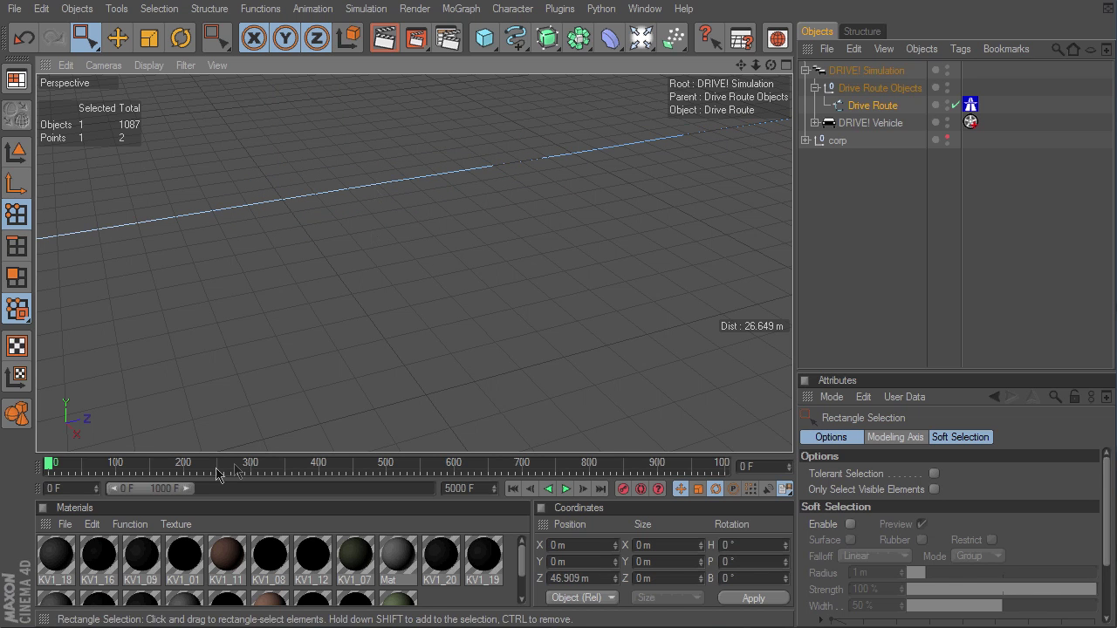
{"action": "left_click", "coordinate": [16, 151]}
- Add a Landscape object and set its size to 20 m by 2 m by 20 m
{"action": "left_click_drag", "start_coordinate": [744, 68], "coordinate": [740, 69]}
{"action": "right_click_drag", "start_coordinate": [740, 69], "coordinate": [740, 67]}
{"action": "left_click_drag", "start_coordinate": [495, 44], "coordinate": [663, 150]}
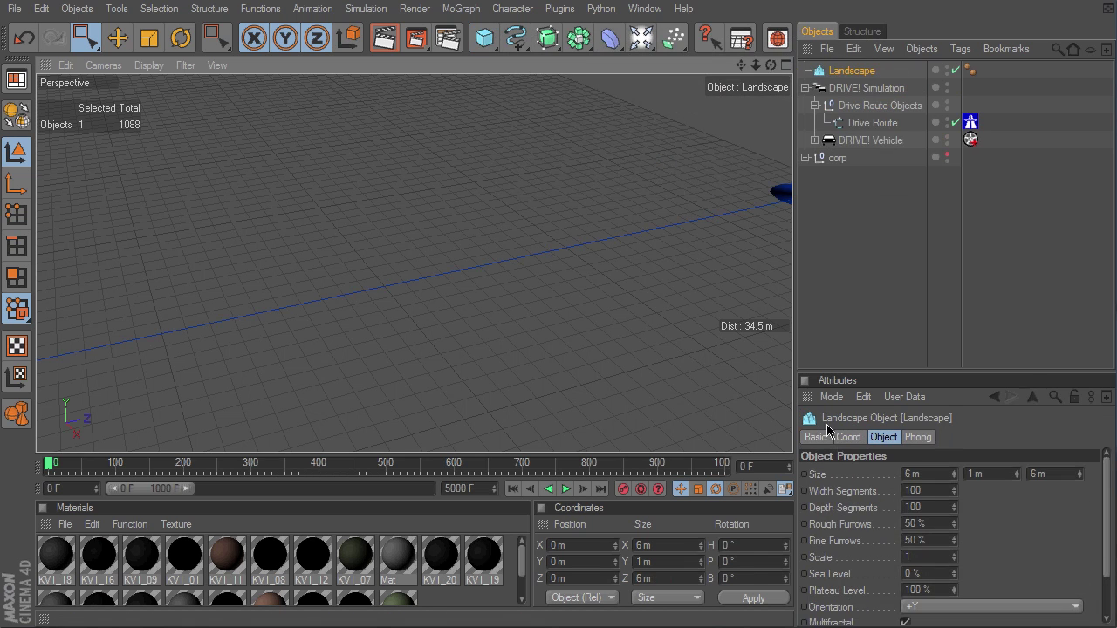
{"action": "left_click", "coordinate": [922, 476]}
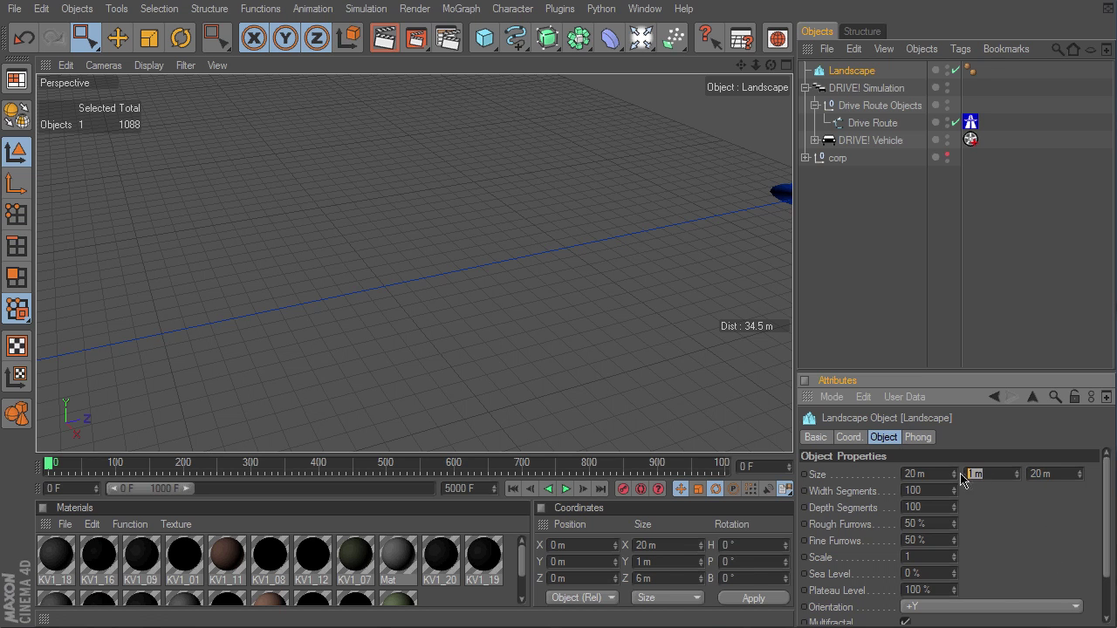
{"action": "type", "text": "2"}
{"action": "key", "text": "Return"}
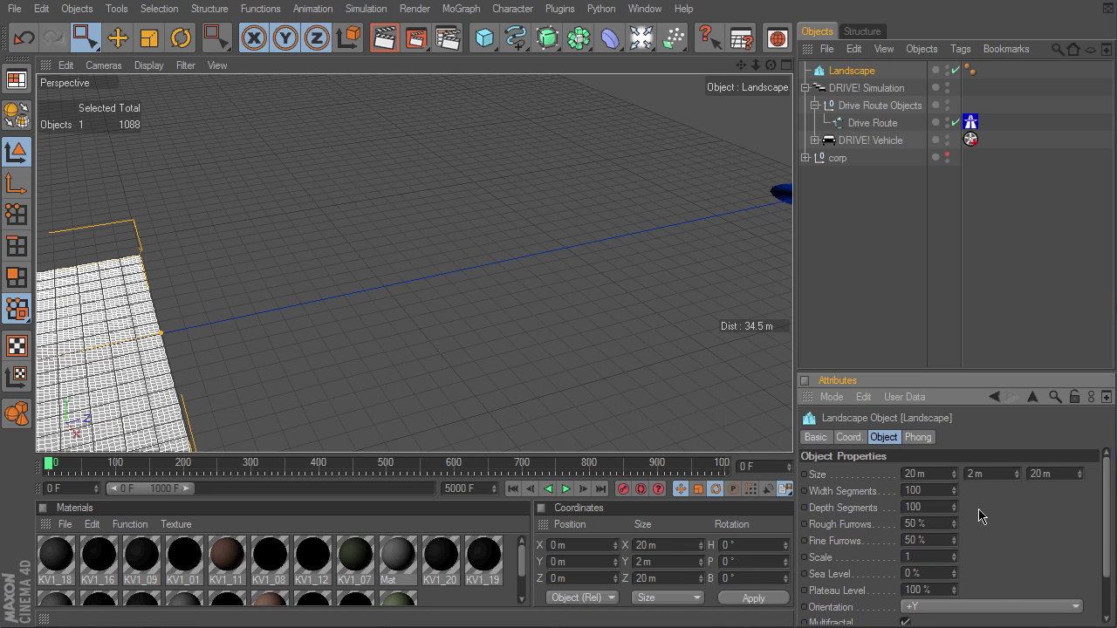
- Move the landscape along Z to about 19.9 m and set its Y position to 1 m
{"action": "left_click_drag", "start_coordinate": [742, 67], "coordinate": [744, 70]}
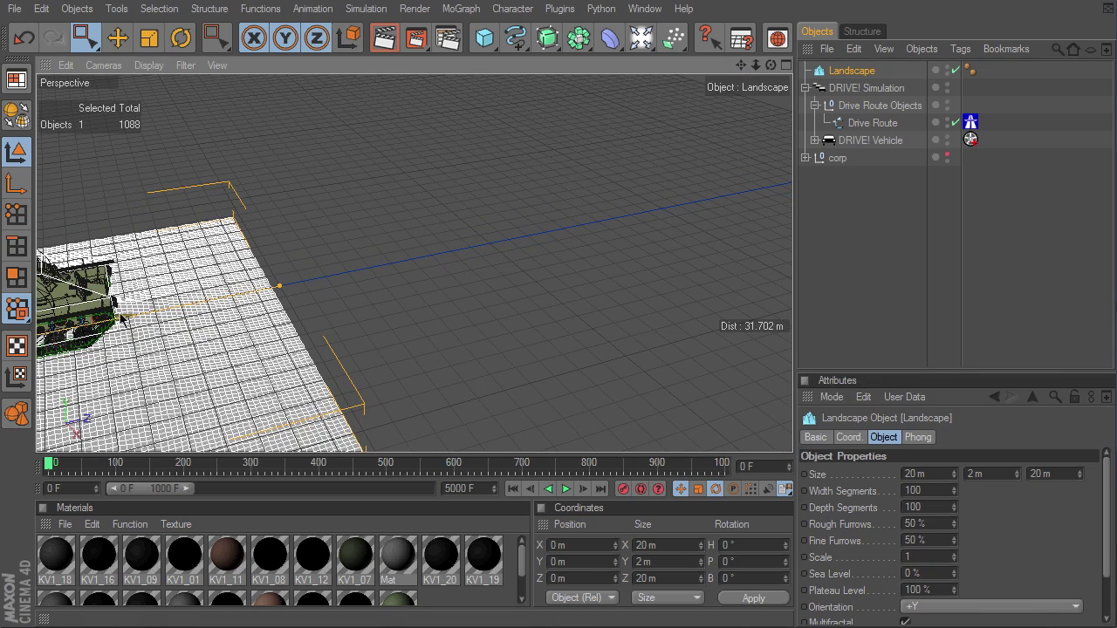
{"action": "mouse_move", "coordinate": [119, 314]}
{"action": "left_mouse_down"}
{"action": "mouse_move", "coordinate": [608, 211]}
{"action": "mouse_move", "coordinate": [593, 215]}
{"action": "left_mouse_up"}
{"action": "left_click_drag", "start_coordinate": [796, 460], "coordinate": [795, 459]}
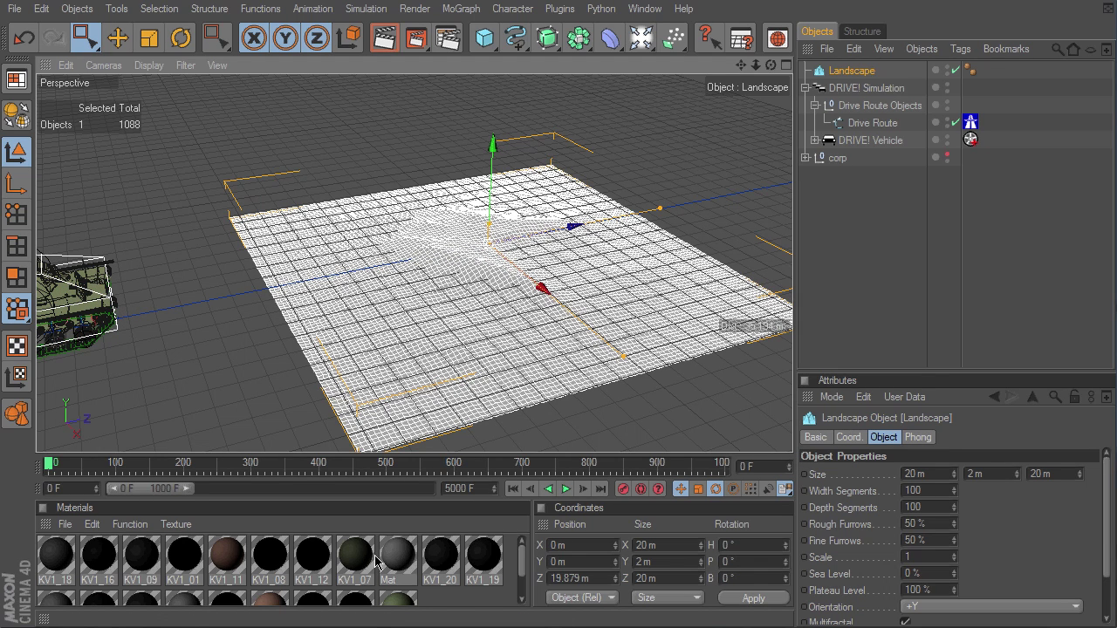
{"action": "left_click_drag", "start_coordinate": [572, 563], "coordinate": [524, 567]}
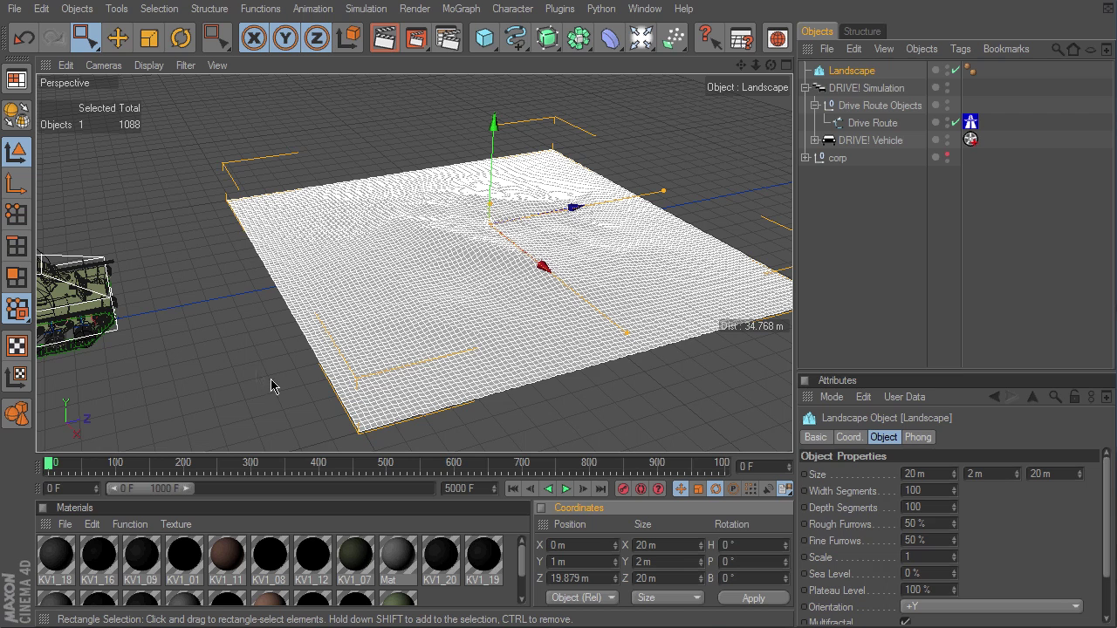
- Set the landscape's width segments and depth segments to 50
{"action": "left_click", "coordinate": [932, 491]}
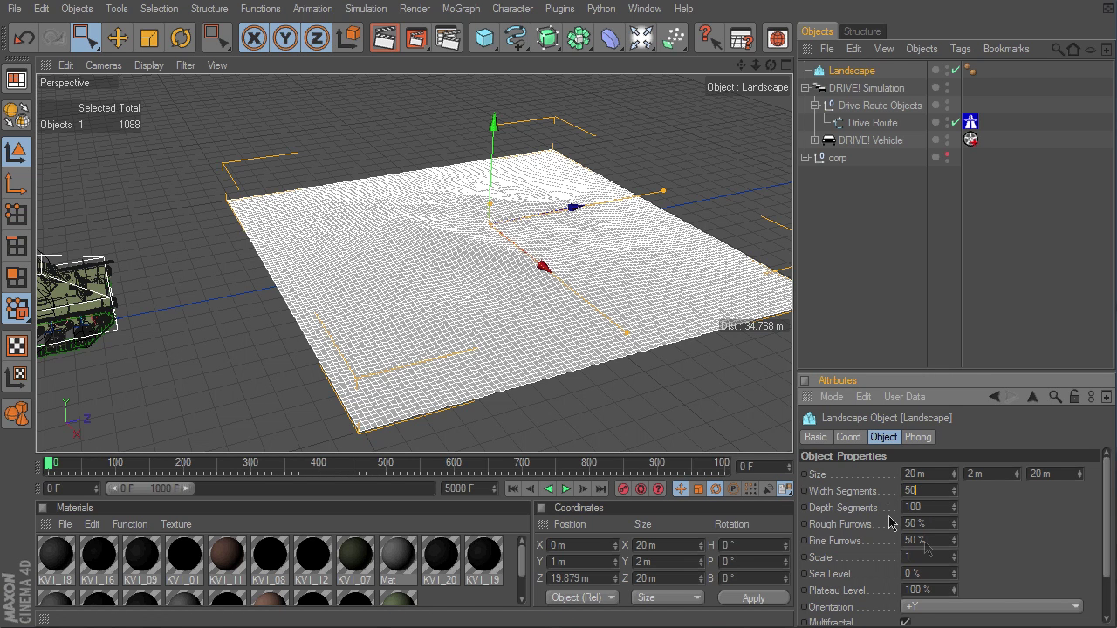
{"action": "type", "text": "50"}
{"action": "key", "text": "Return"}
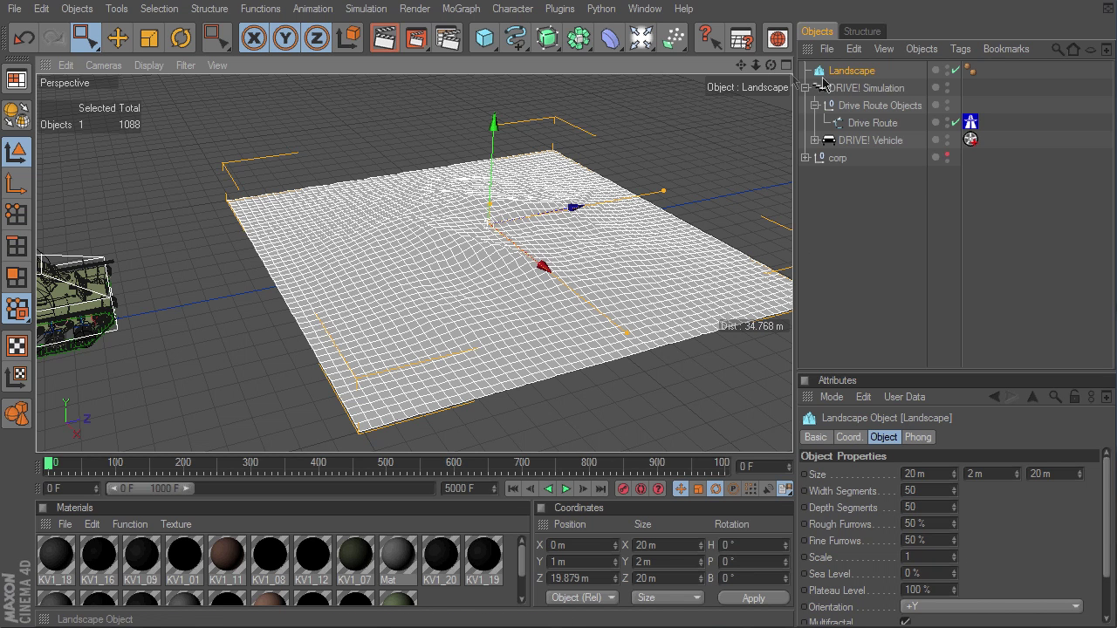
- Create a ground object group for DRIVE! Vehicle in its driving control settings
{"action": "left_click_drag", "start_coordinate": [770, 68], "coordinate": [741, 72]}
{"action": "right_click_drag", "start_coordinate": [740, 66], "coordinate": [794, 455]}
{"action": "left_click_drag", "start_coordinate": [796, 460], "coordinate": [796, 460]}
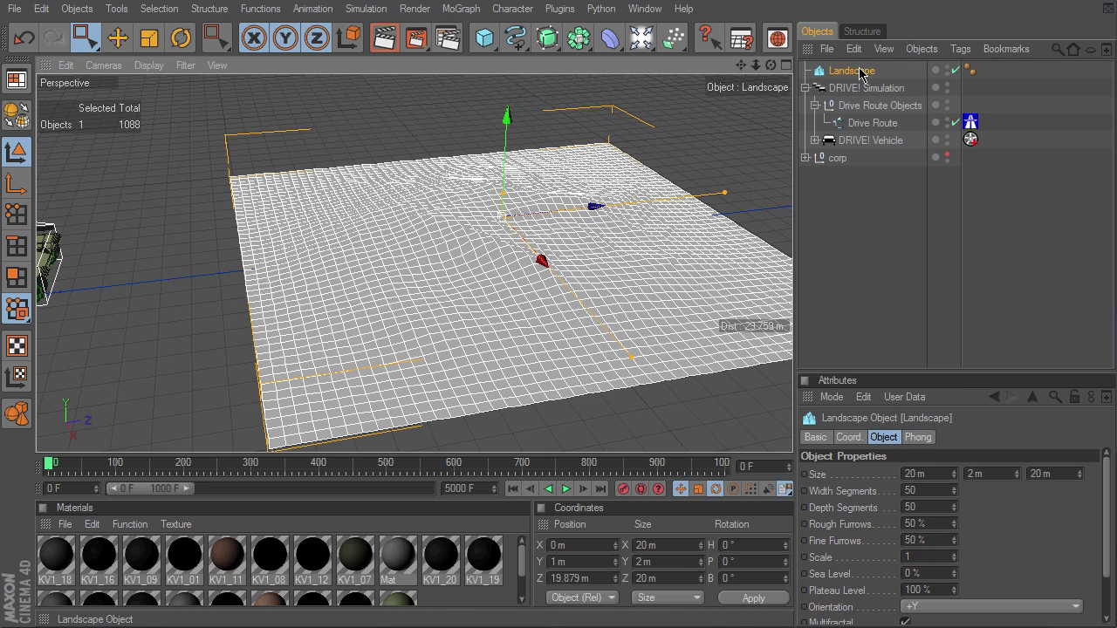
{"action": "left_click", "coordinate": [869, 140]}
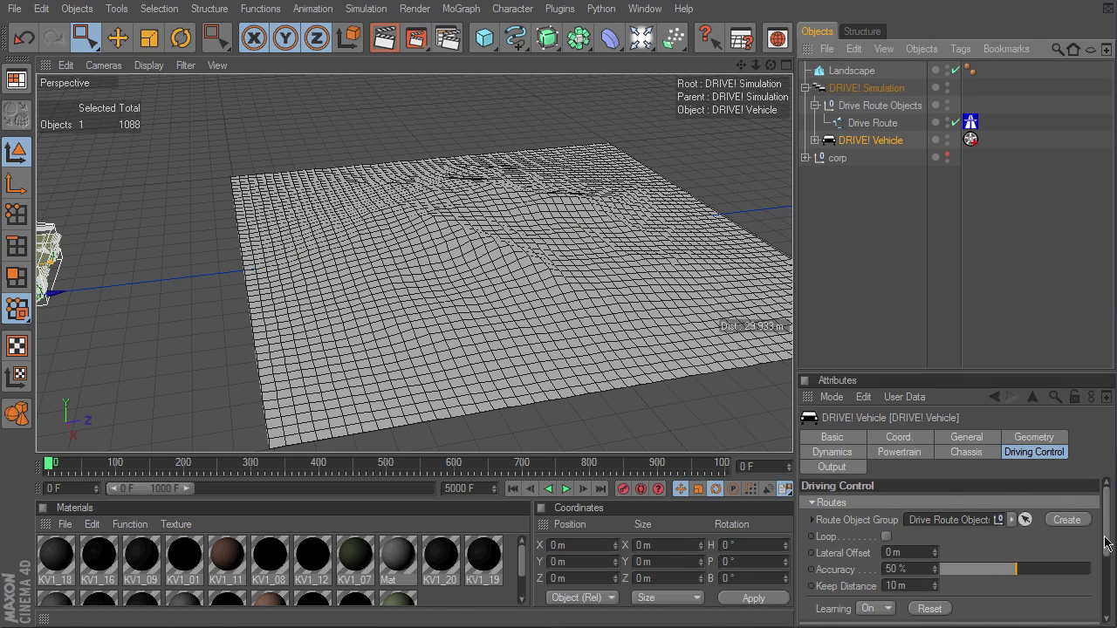
{"action": "left_click_drag", "start_coordinate": [1106, 542], "coordinate": [1107, 616]}
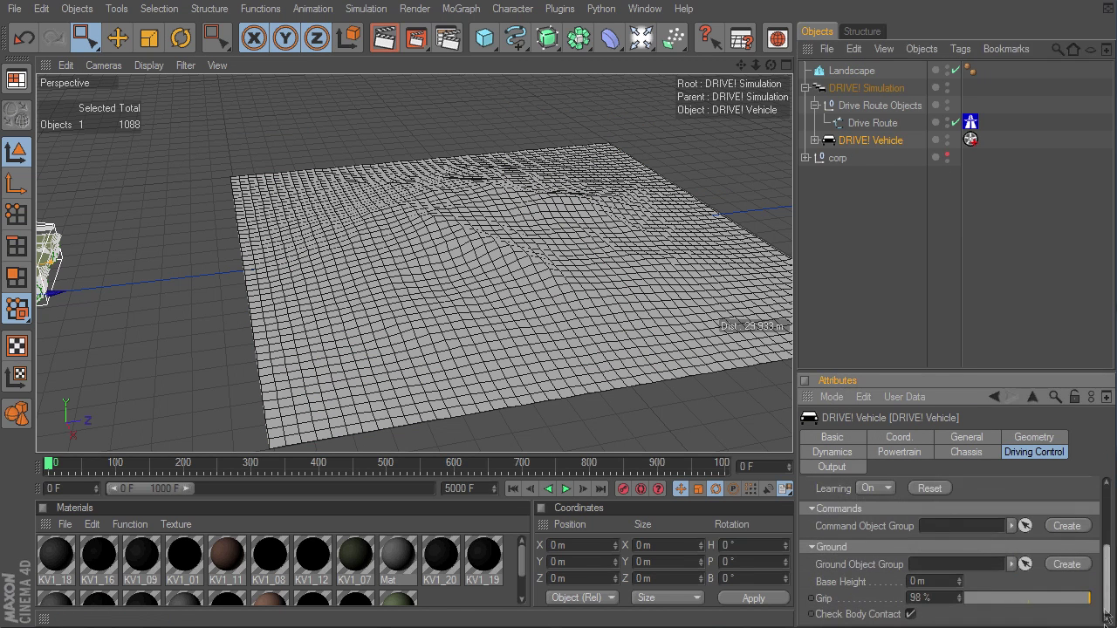
{"action": "left_click", "coordinate": [1068, 564]}
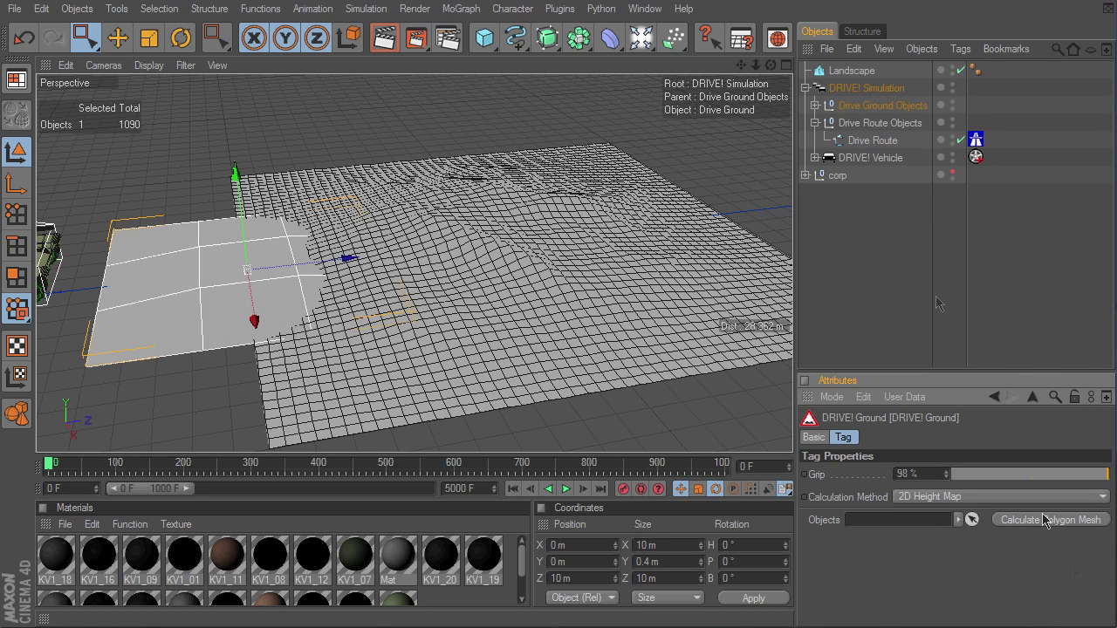
- Place the Landscape object inside the Drive Ground Objects group and transfer the DRIVE! Ground tag from Drive Ground to it
{"action": "left_click", "coordinate": [815, 105]}
{"action": "left_click", "coordinate": [816, 105]}
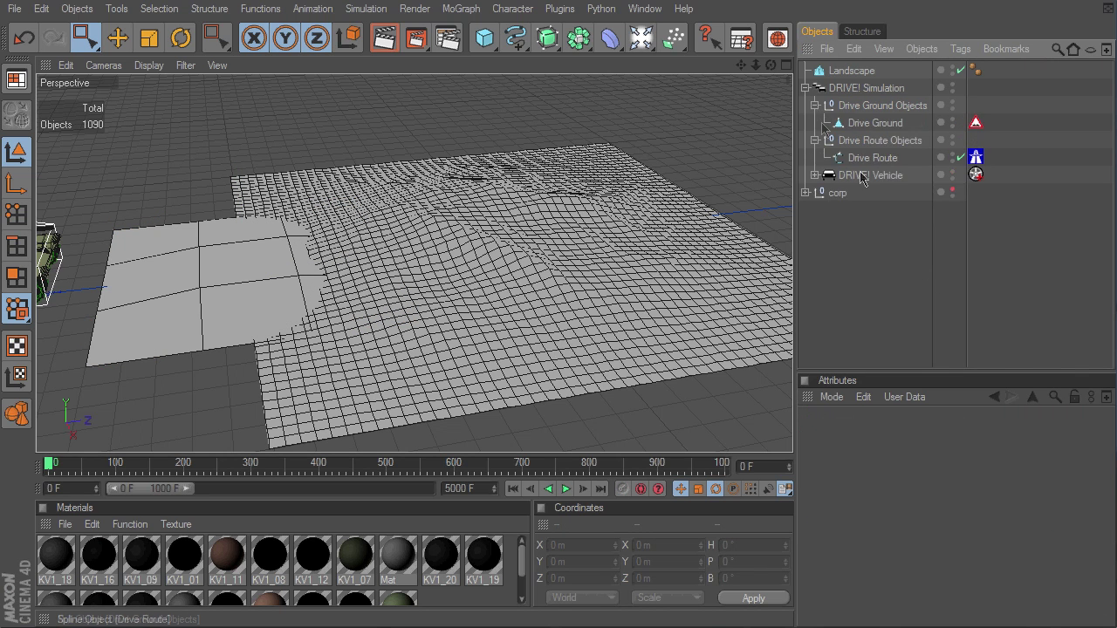
{"action": "left_click", "coordinate": [851, 72]}
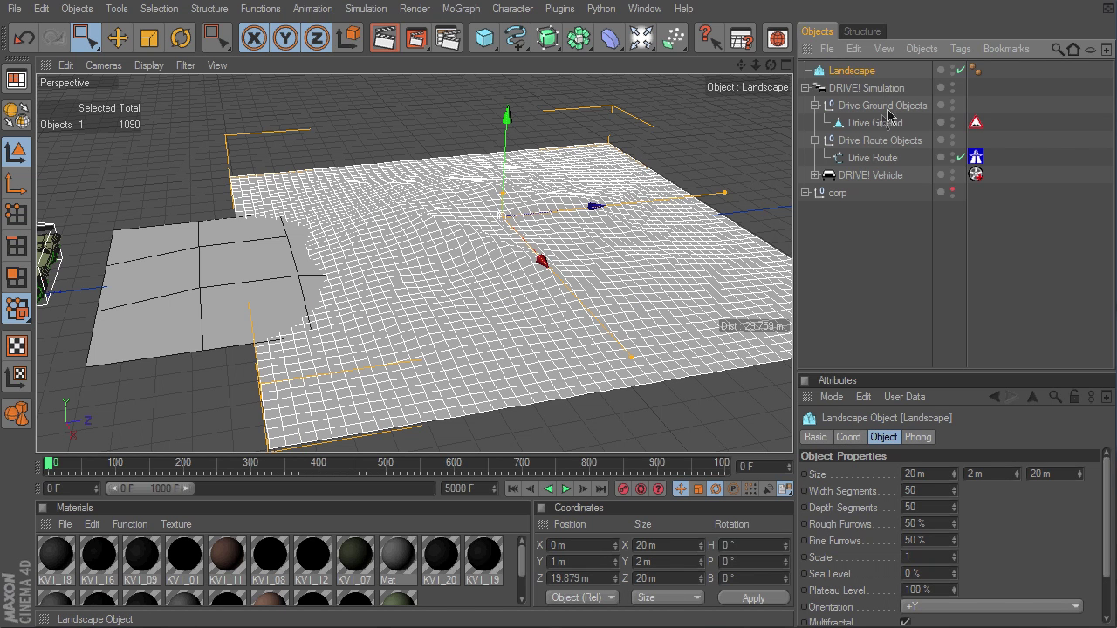
{"action": "left_click_drag", "start_coordinate": [890, 116], "coordinate": [888, 109]}
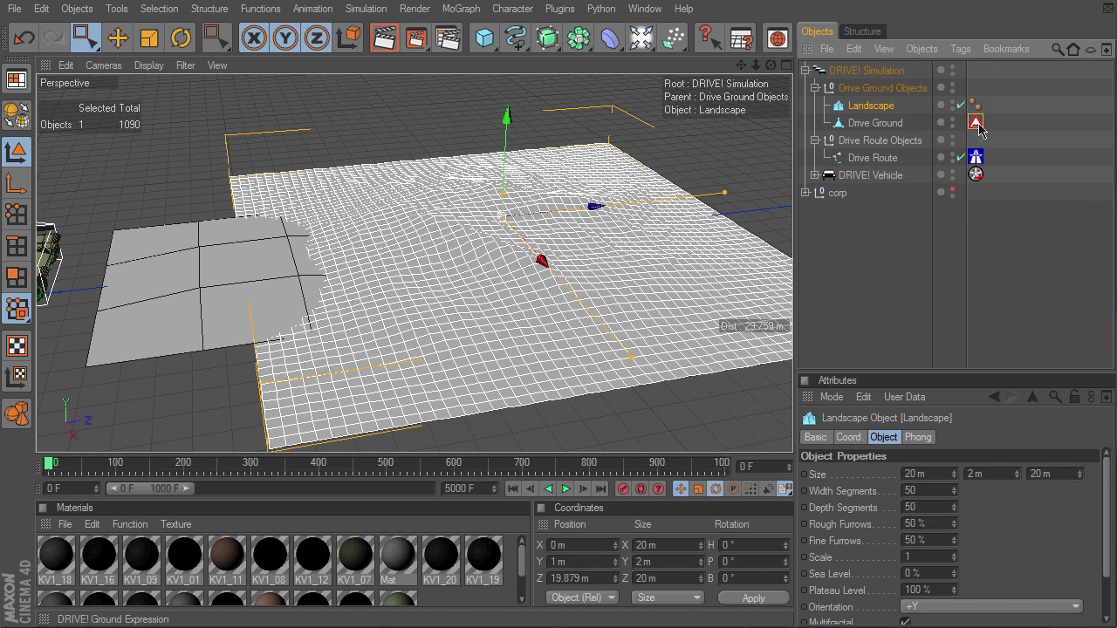
{"action": "left_click_drag", "start_coordinate": [991, 114], "coordinate": [992, 105]}
- Delete the Drive Ground polygon object from the Drive Ground Objects group
{"action": "left_click", "coordinate": [882, 124]}
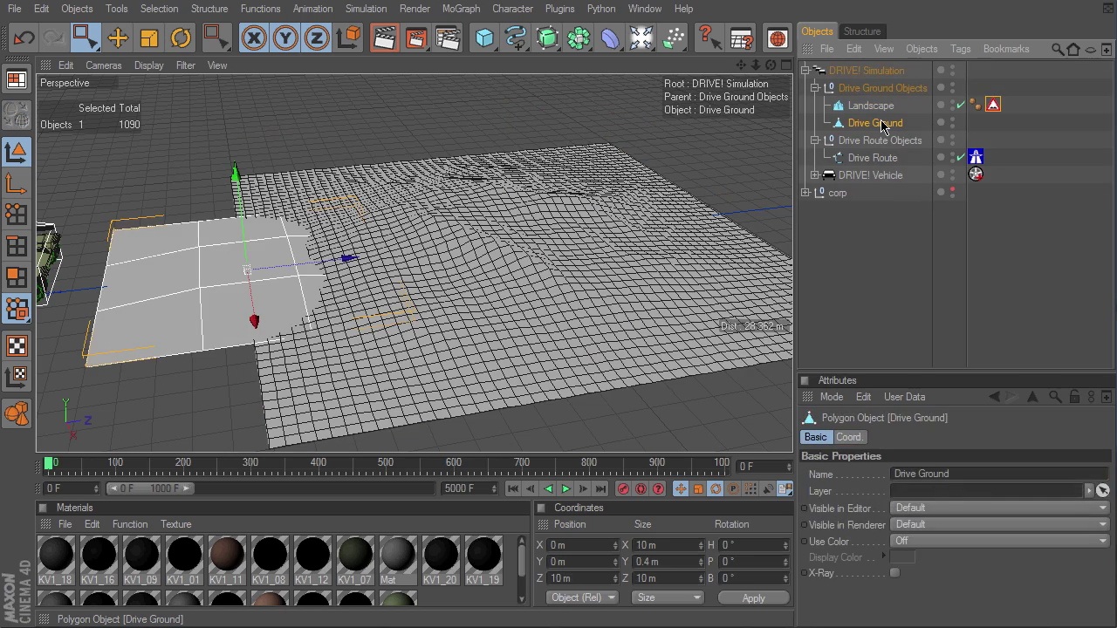
{"action": "key", "text": "Delete"}
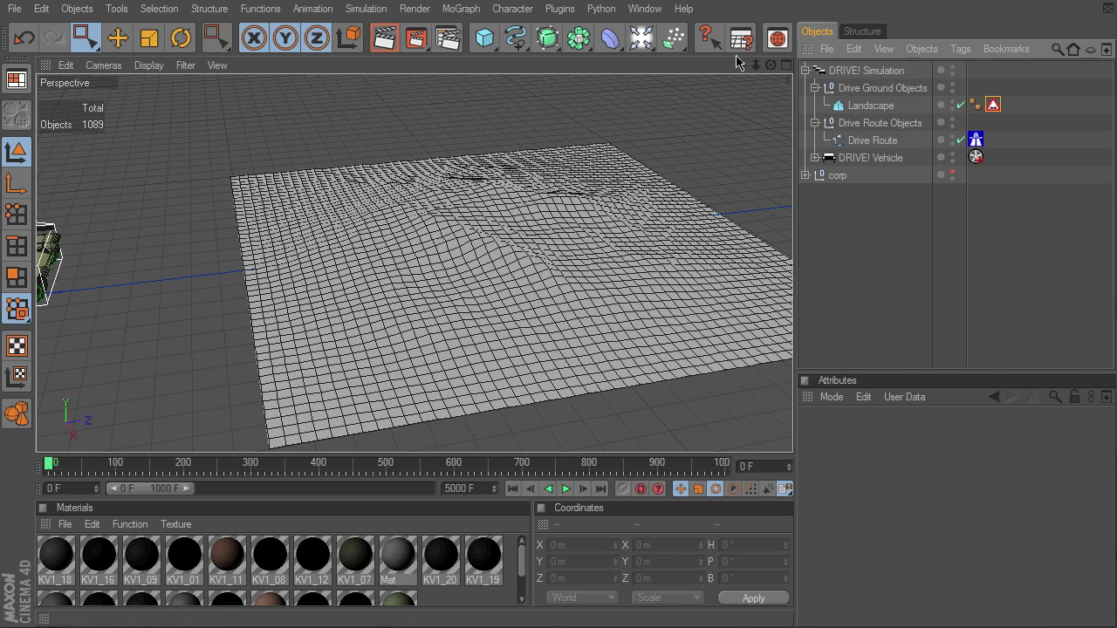
- Add an axis set to Rear Wheels to the DRIVE! Vehicle's X-Wheels tag and spread the wheel handles ahead of and behind the tank's centre
{"action": "left_click_drag", "start_coordinate": [739, 68], "coordinate": [828, 49]}
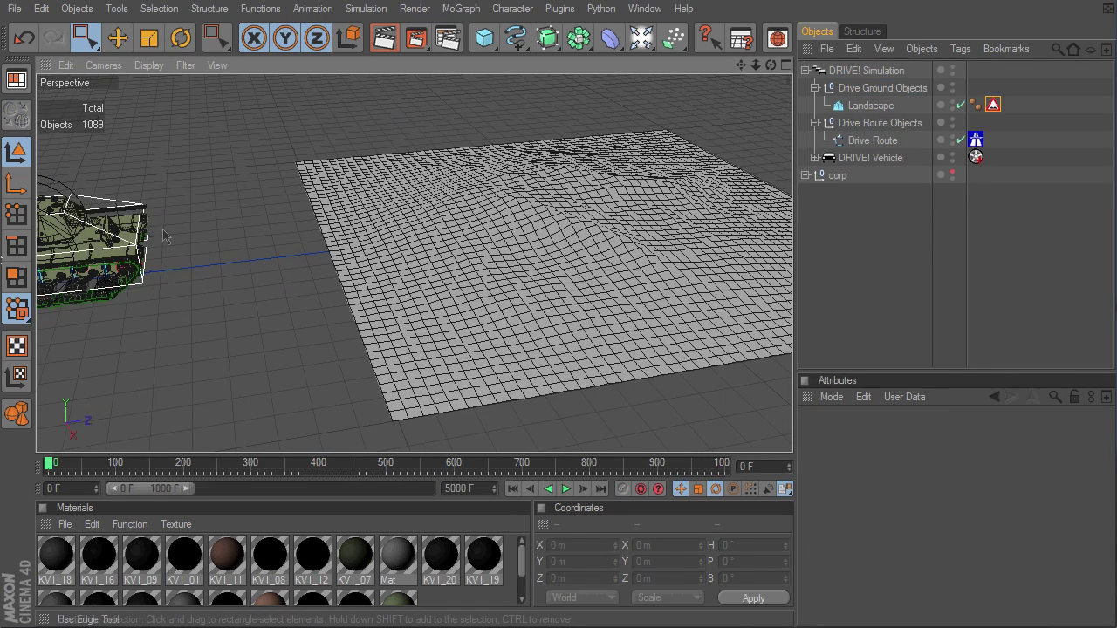
{"action": "left_click", "coordinate": [894, 164]}
{"action": "left_click", "coordinate": [966, 437]}
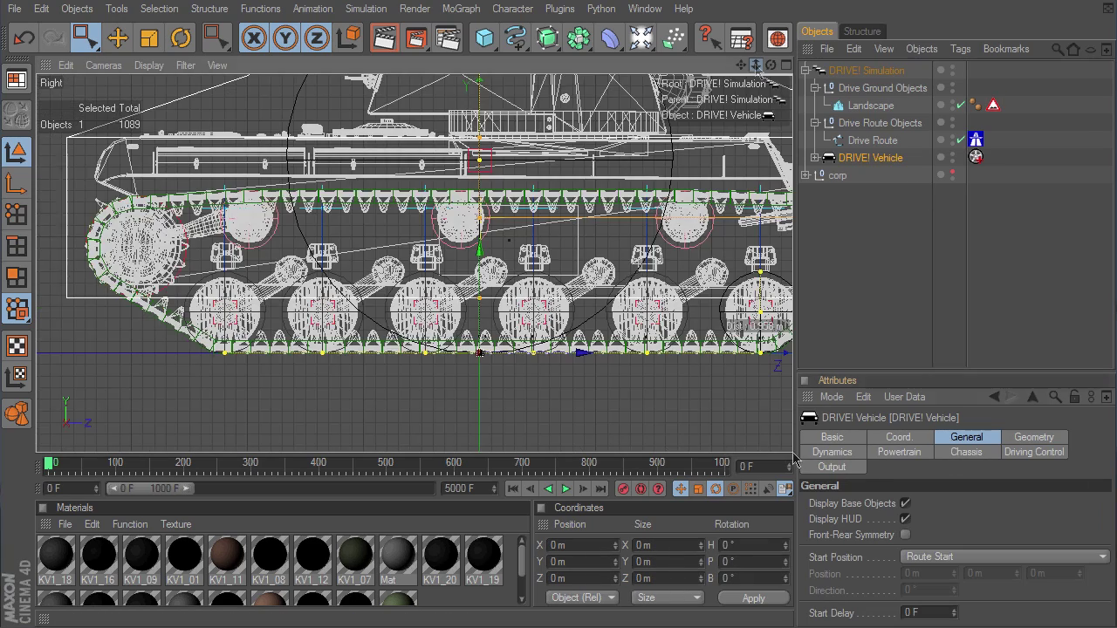
{"action": "left_click_drag", "start_coordinate": [756, 65], "coordinate": [790, 454]}
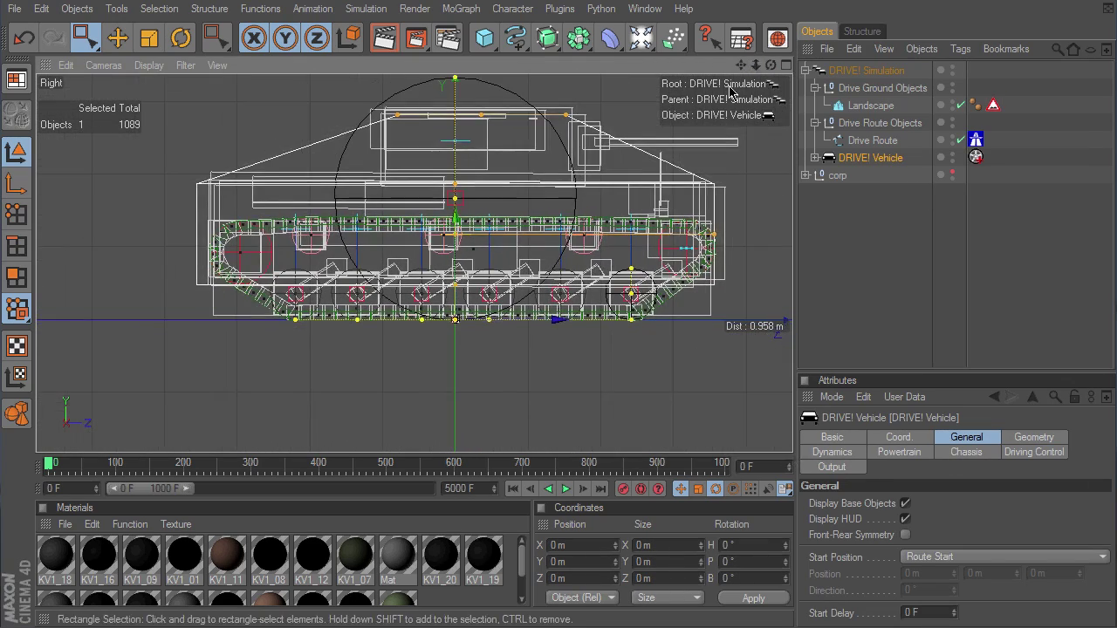
{"action": "left_click_drag", "start_coordinate": [741, 66], "coordinate": [697, 107]}
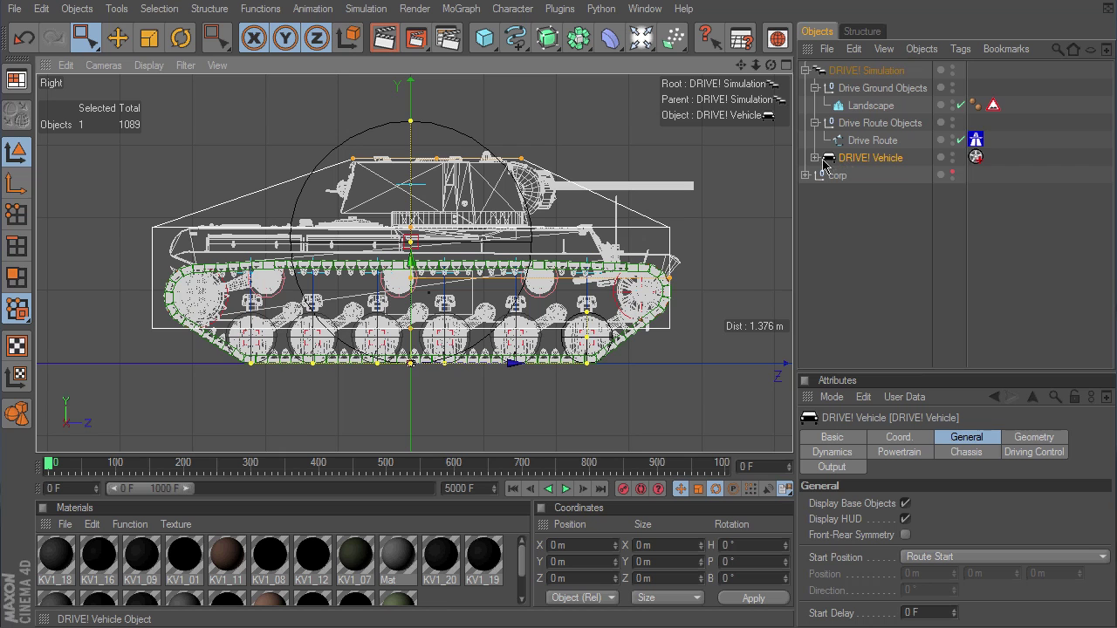
{"action": "left_click", "coordinate": [975, 157]}
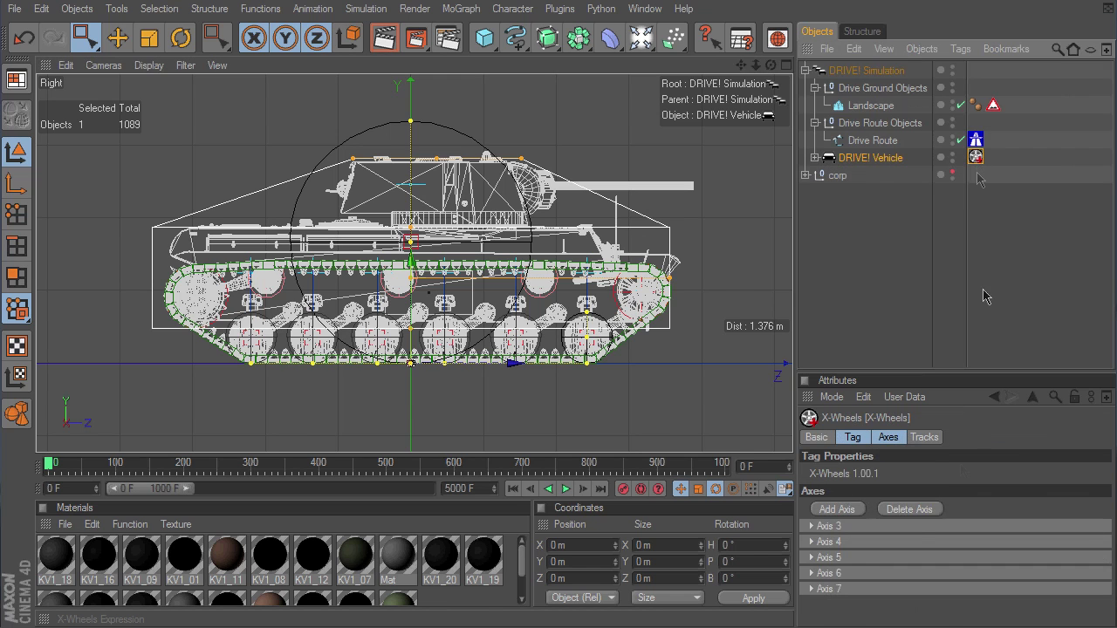
{"action": "left_click", "coordinate": [838, 510]}
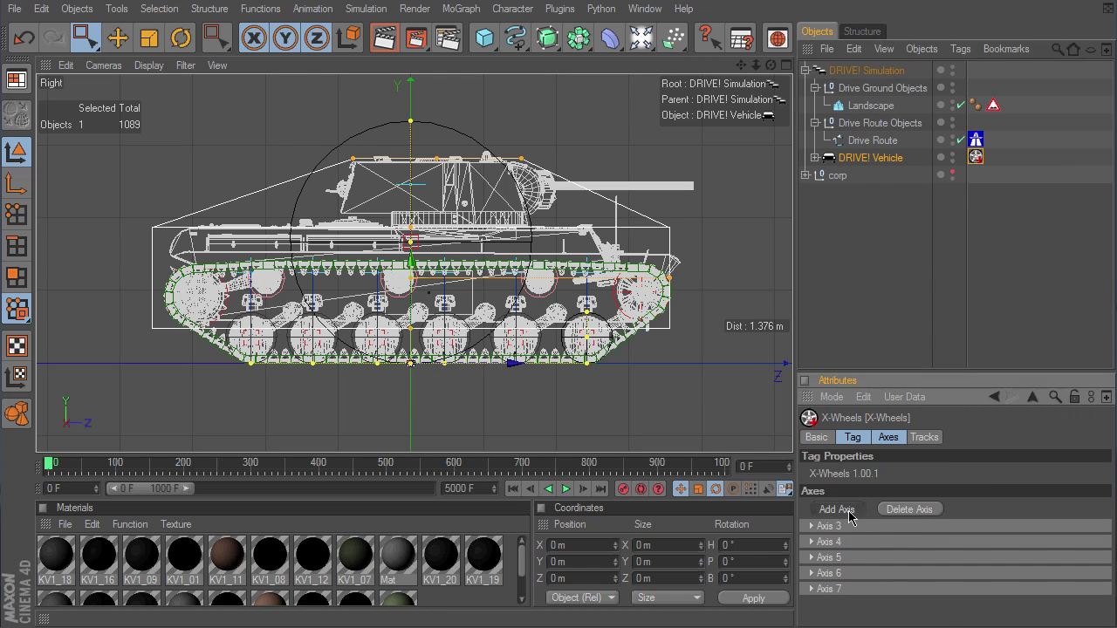
{"action": "left_click", "coordinate": [812, 606]}
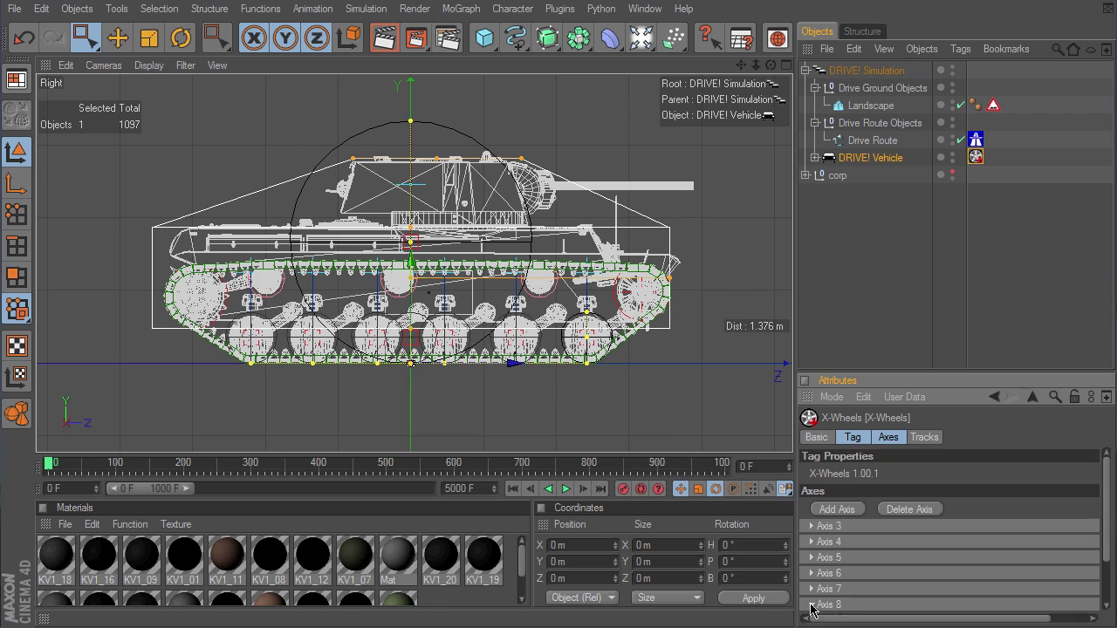
{"action": "scroll", "coordinate": [1111, 542], "scroll_direction": "down", "scroll_amount": 3}
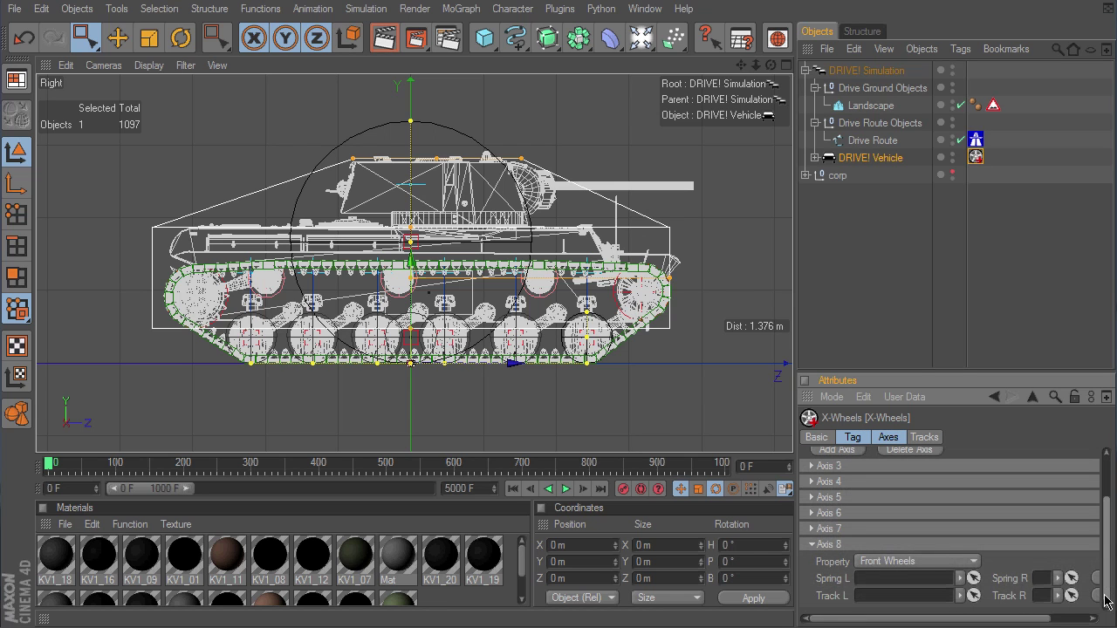
{"action": "left_click", "coordinate": [916, 562]}
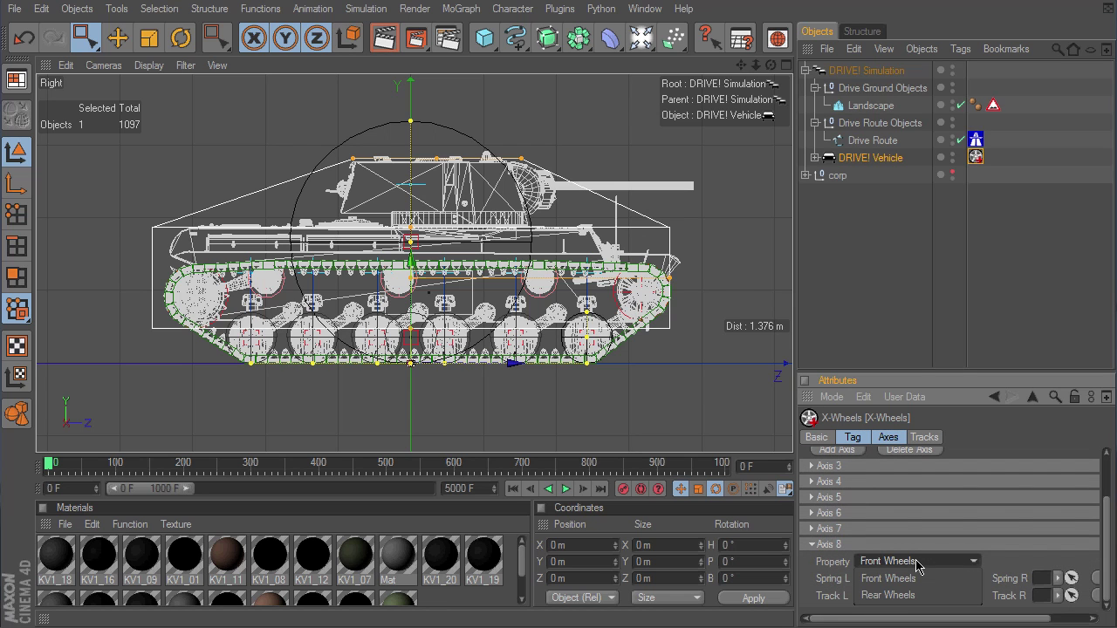
{"action": "left_click", "coordinate": [888, 595]}
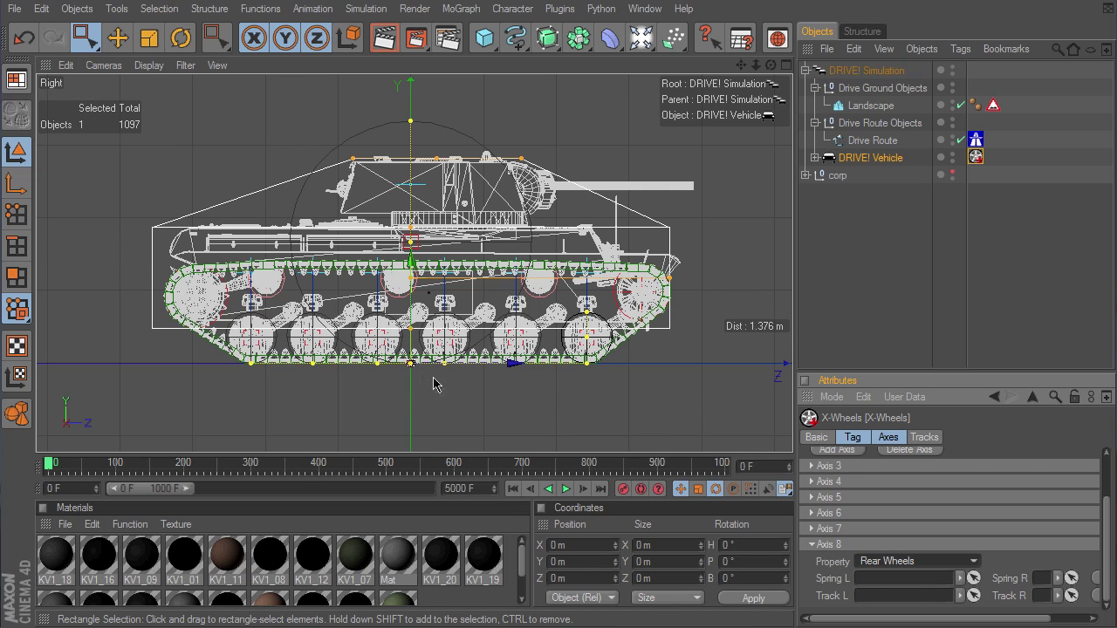
{"action": "left_click_drag", "start_coordinate": [411, 363], "coordinate": [387, 364]}
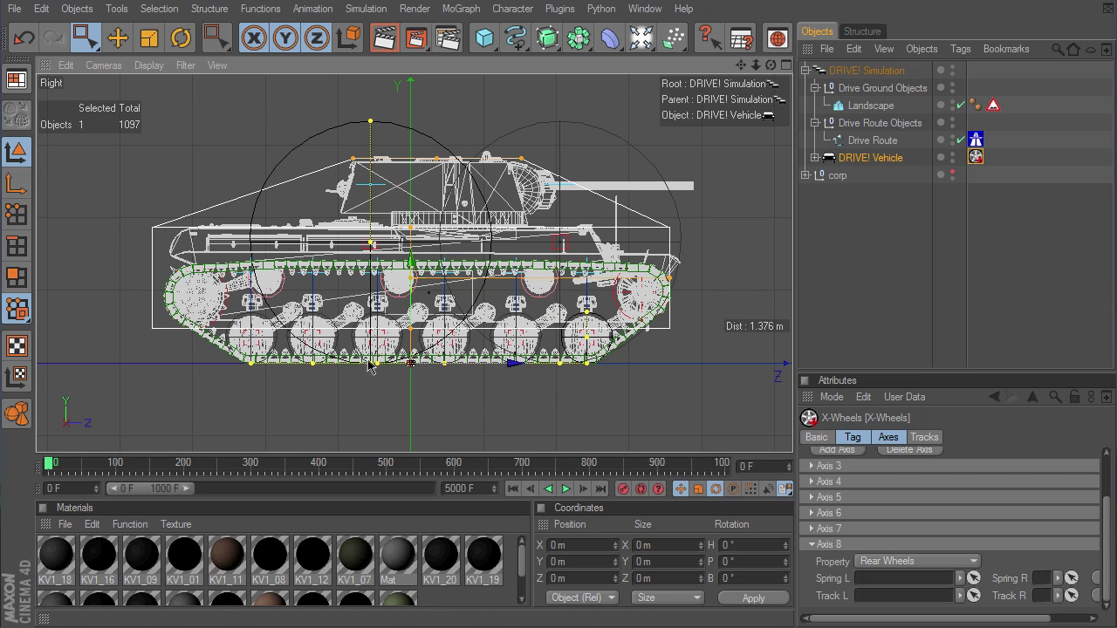
- Add a second extra axis to the X-Wheels tag and set its property to Rear Wheels
{"action": "left_click", "coordinate": [811, 546]}
{"action": "left_click", "coordinate": [848, 514]}
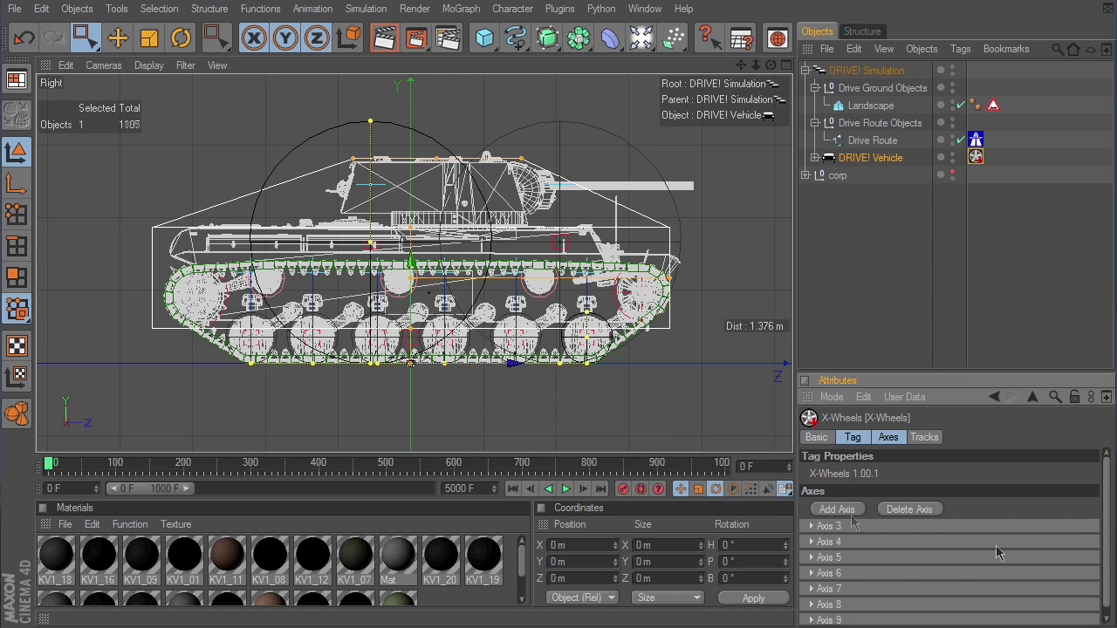
{"action": "scroll", "coordinate": [1108, 564], "scroll_direction": "down", "scroll_amount": 1}
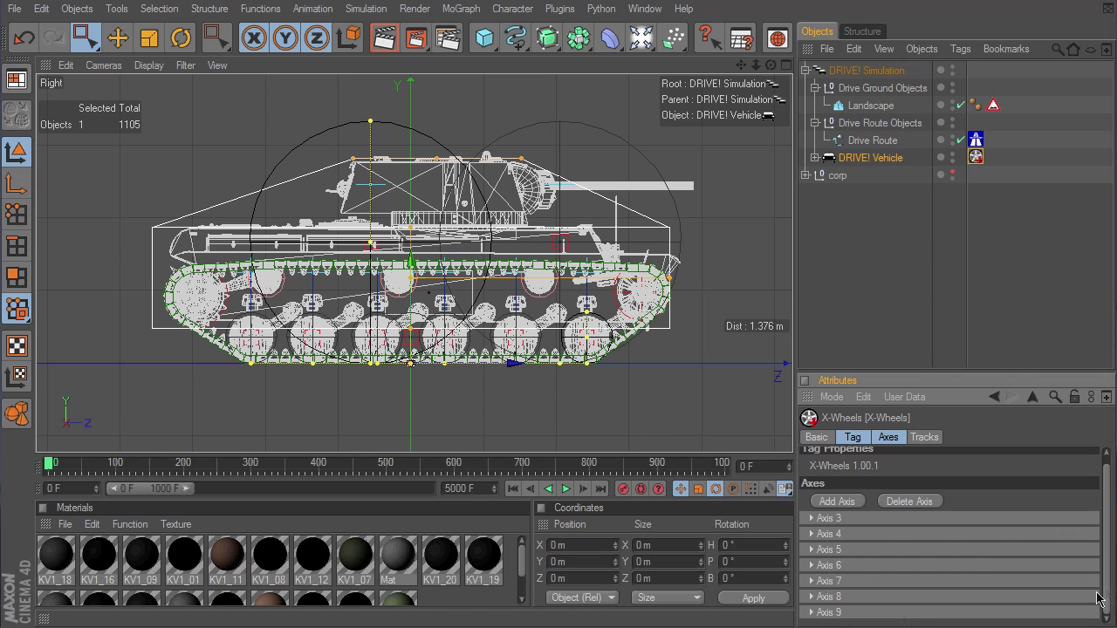
{"action": "left_click", "coordinate": [812, 613]}
{"action": "scroll", "coordinate": [939, 592], "scroll_direction": "down", "scroll_amount": 3}
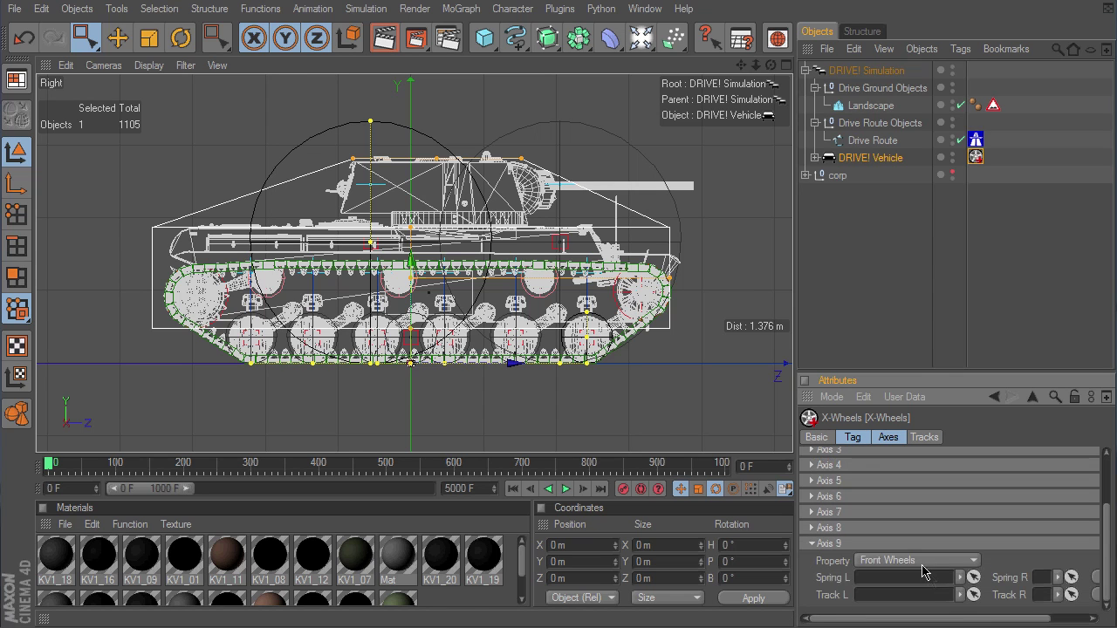
{"action": "left_click", "coordinate": [924, 571]}
{"action": "left_click", "coordinate": [895, 594]}
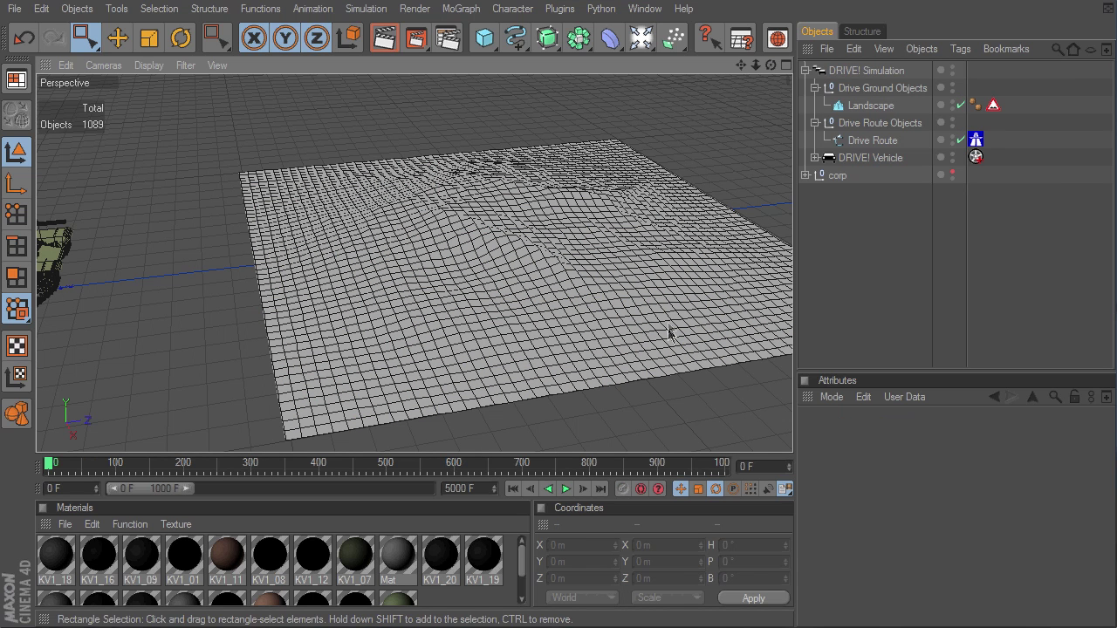
- Play the tank simulation across the landscape, stop it, and return to frame 0
{"action": "left_click", "coordinate": [566, 489]}
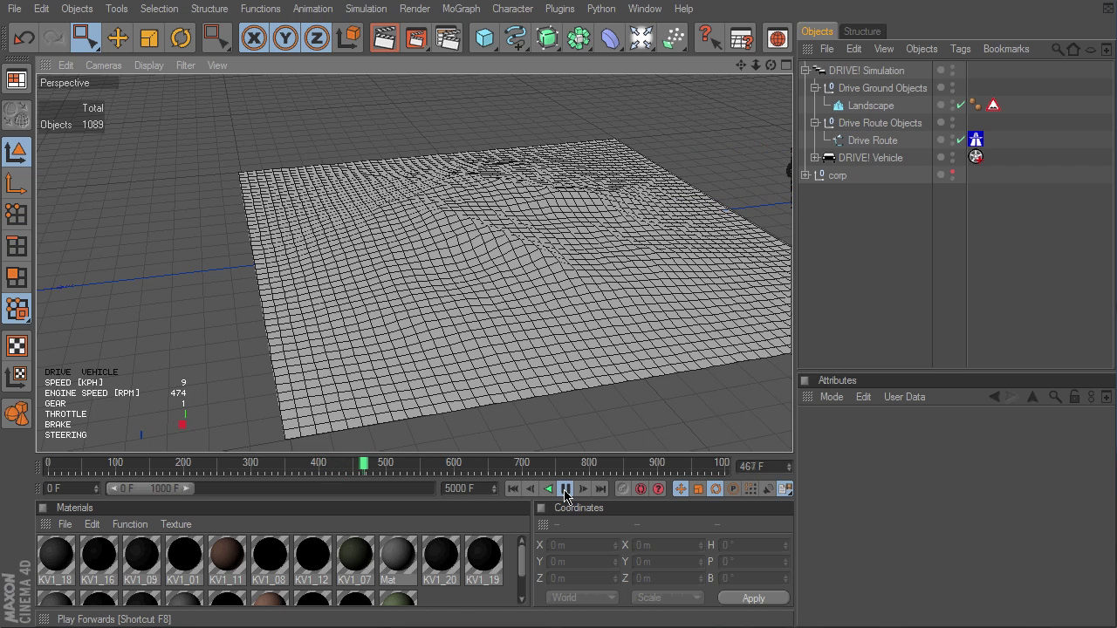
{"action": "left_click", "coordinate": [565, 490]}
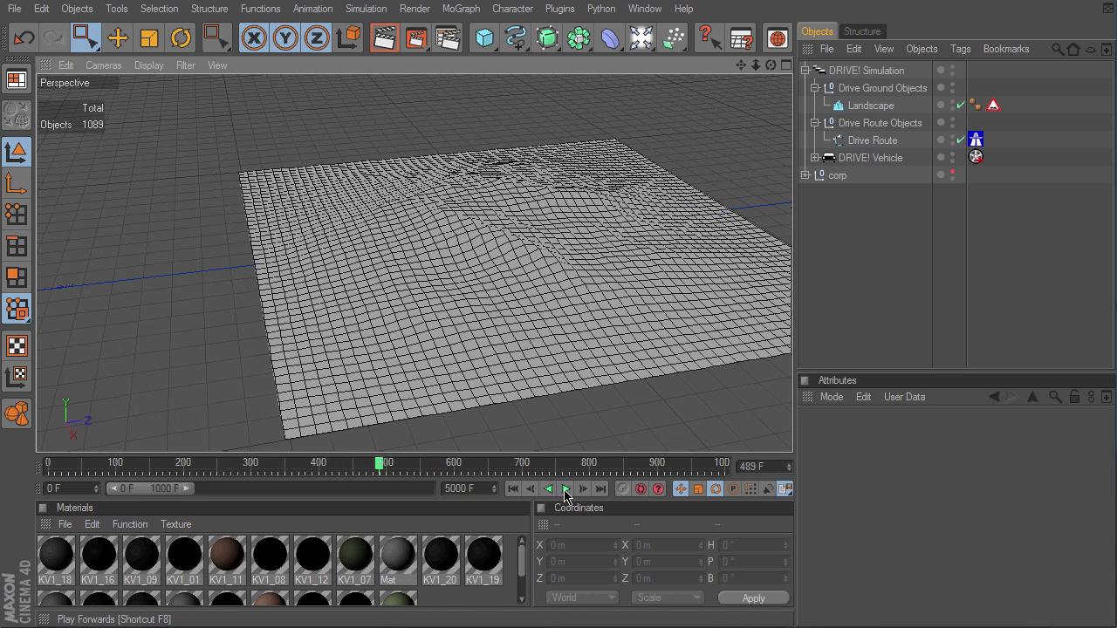
{"action": "left_click", "coordinate": [512, 490]}
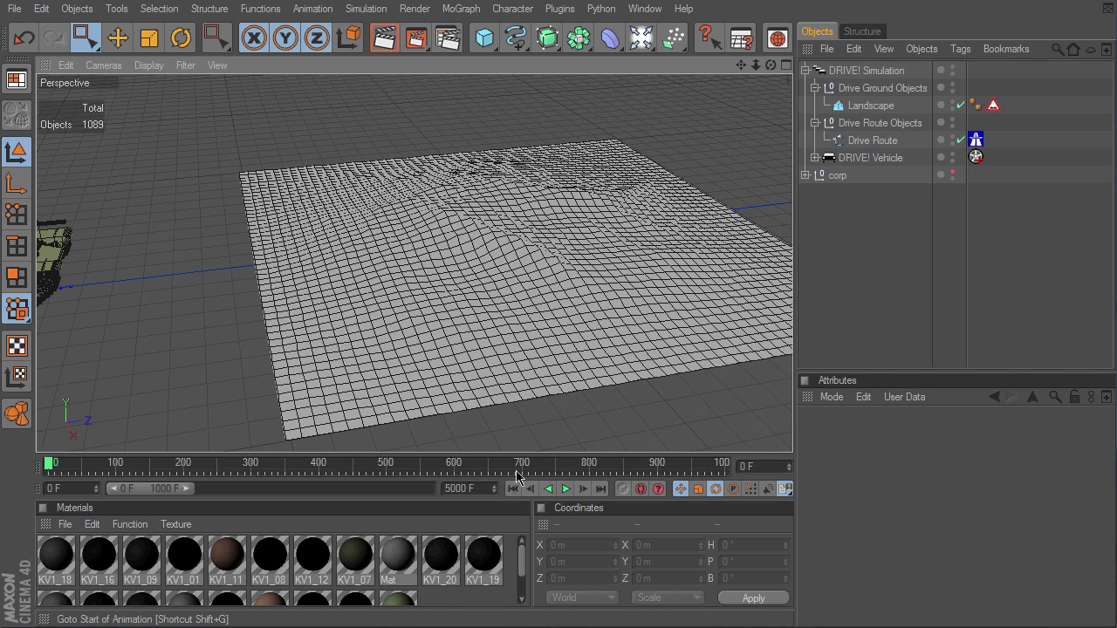
- Replay the simulation from frame 0 in a closer perspective view of the landscape's hills
{"action": "left_click_drag", "start_coordinate": [741, 65], "coordinate": [793, 459]}
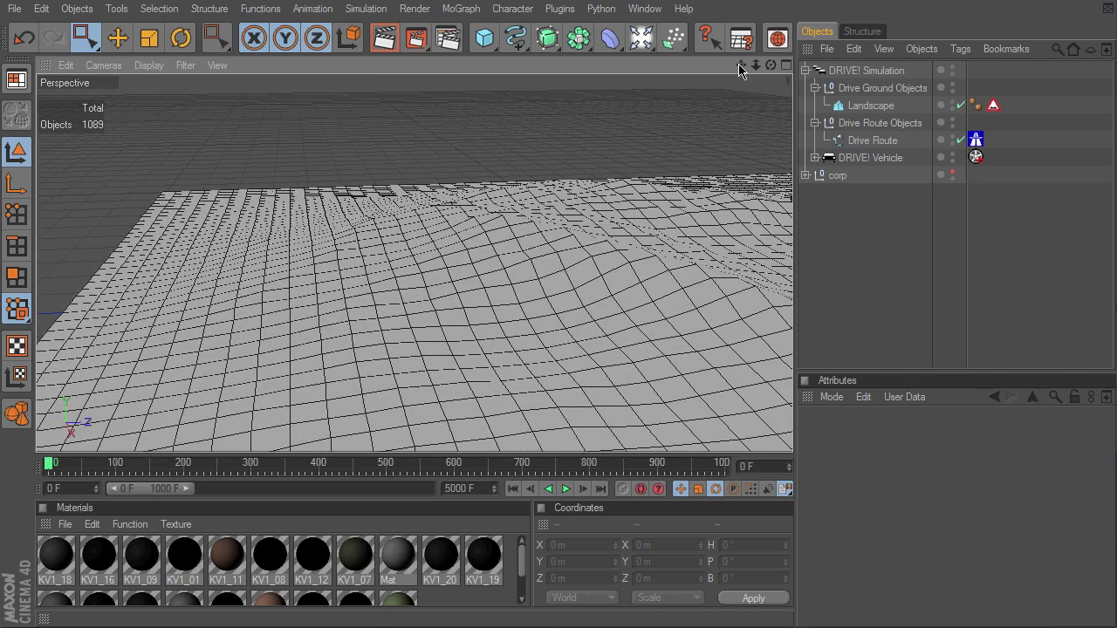
{"action": "left_click_drag", "start_coordinate": [738, 70], "coordinate": [741, 83]}
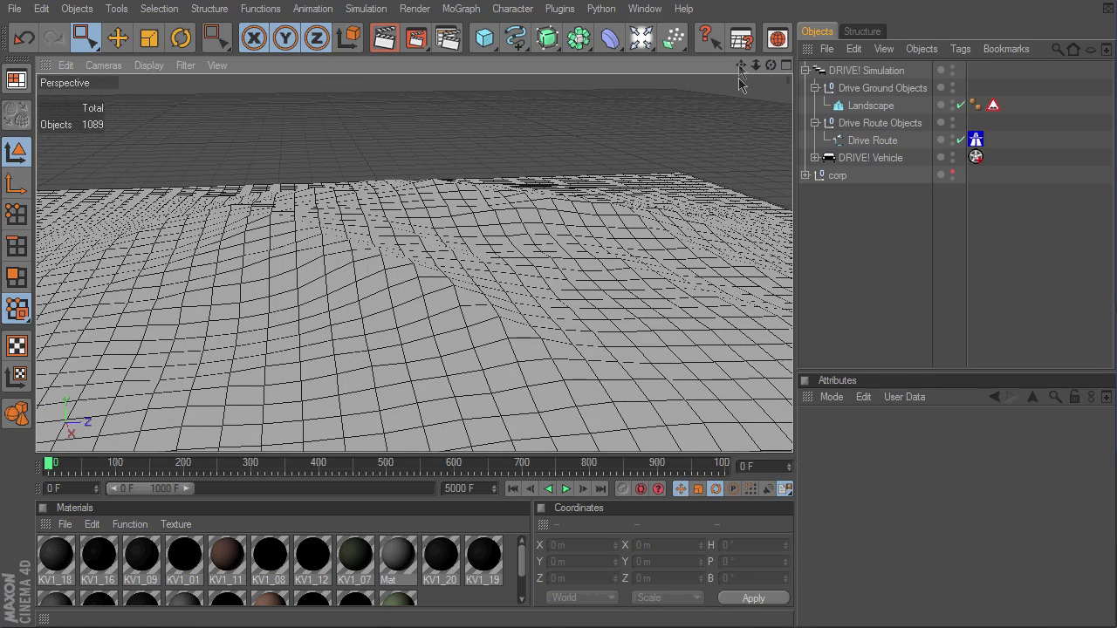
{"action": "left_click", "coordinate": [566, 488]}
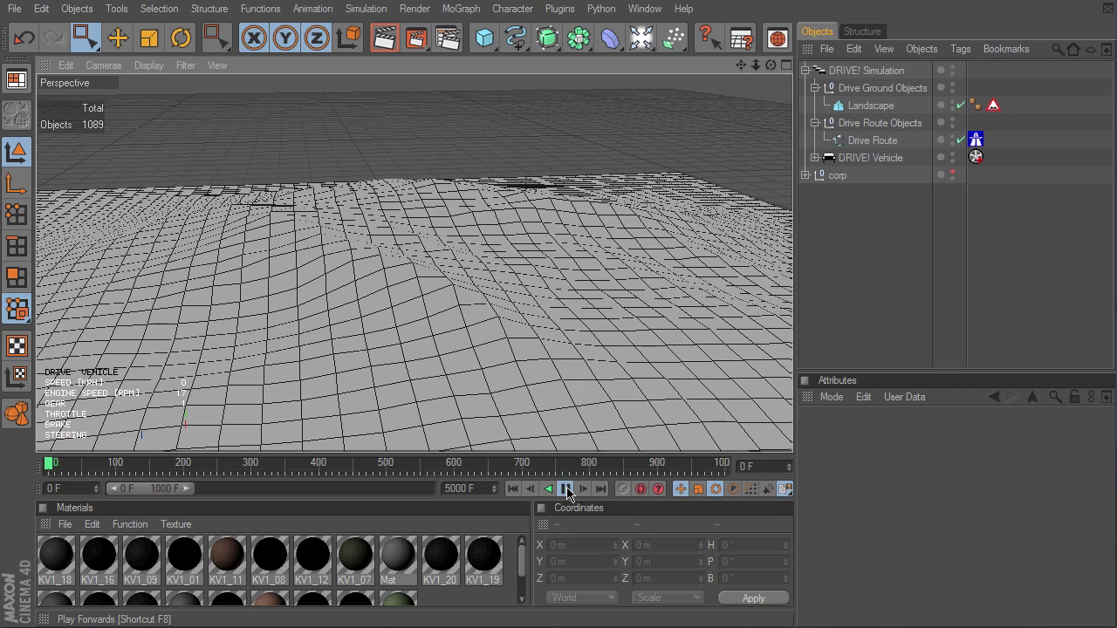